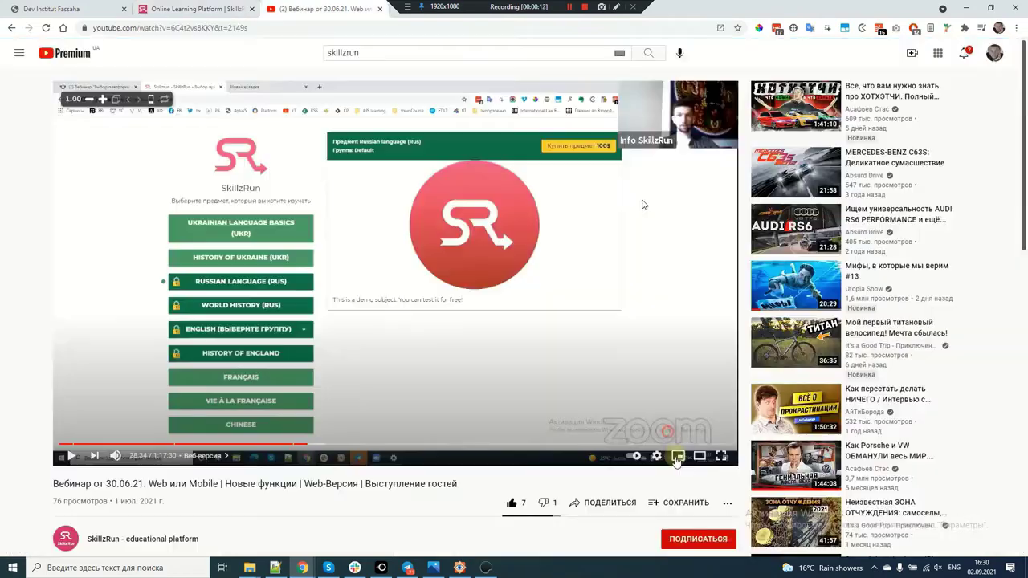
Open the playback speed choices for the SkillzRun webinar video on YouTube
key(ctrl+Tab)
click(657, 457)
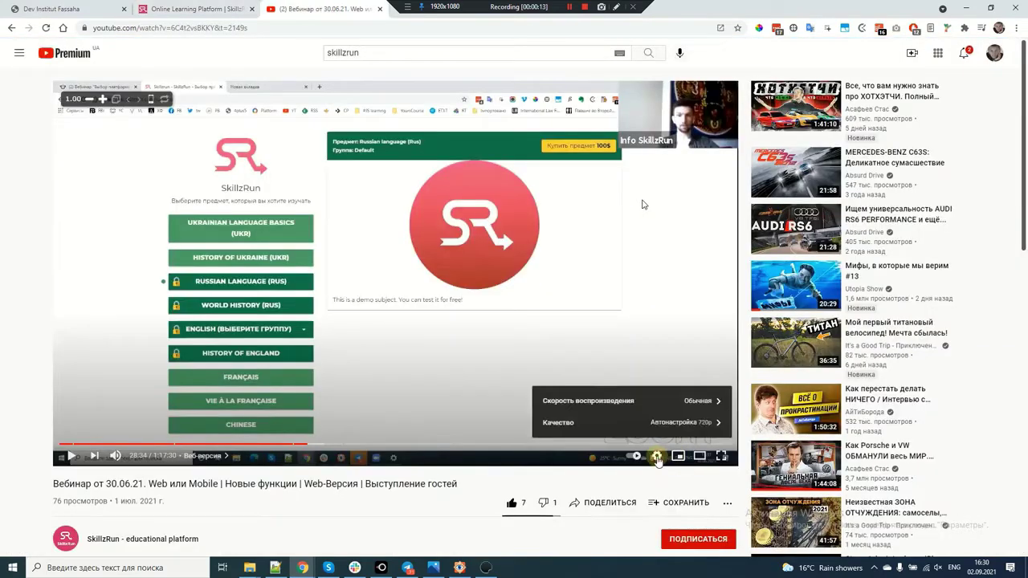
click(695, 403)
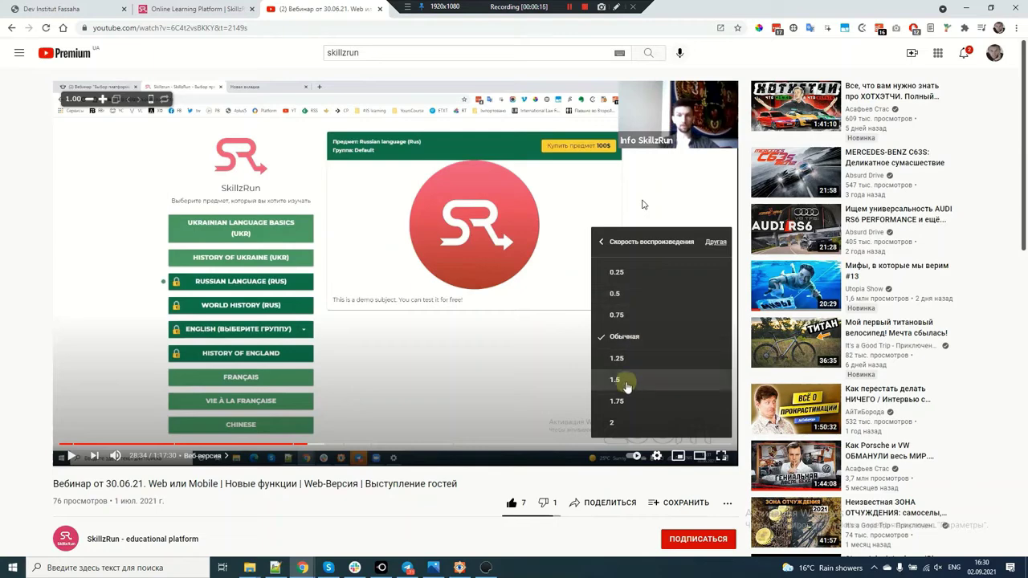
Look through the webinar video's description and its list of chapter timings
scroll(273, 305, down, 2)
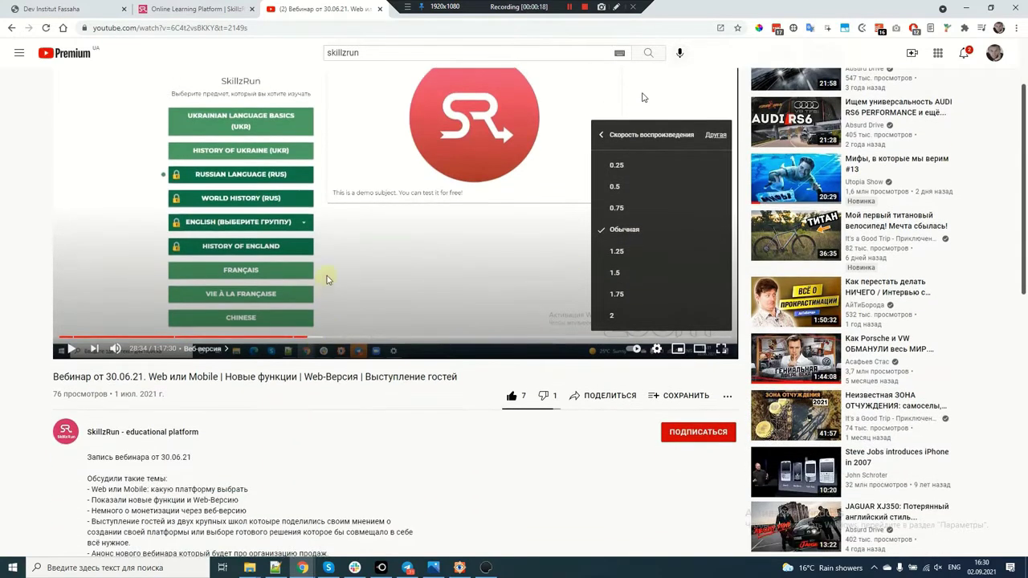
scroll(325, 297, up, 1)
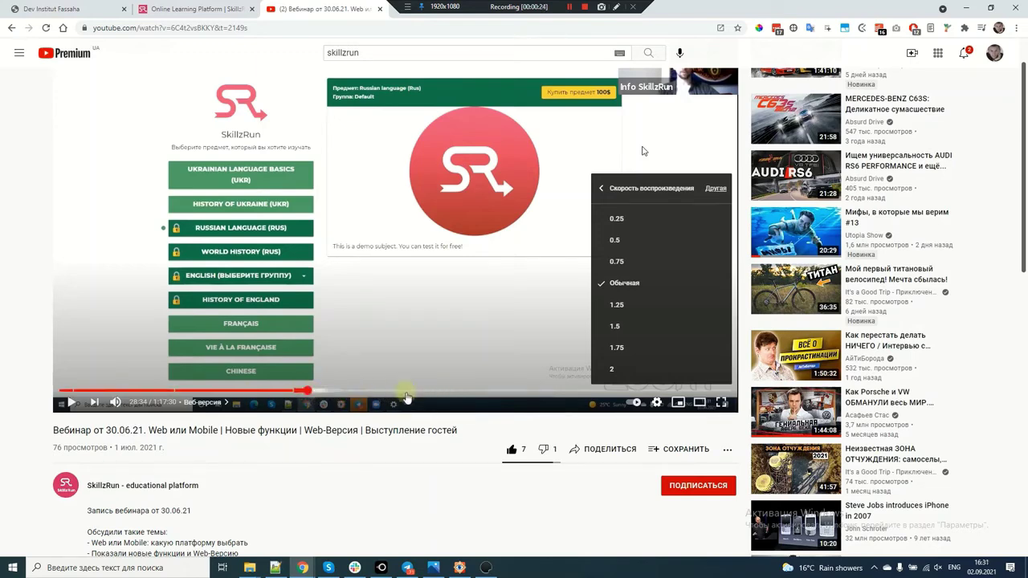
scroll(332, 328, down, 5)
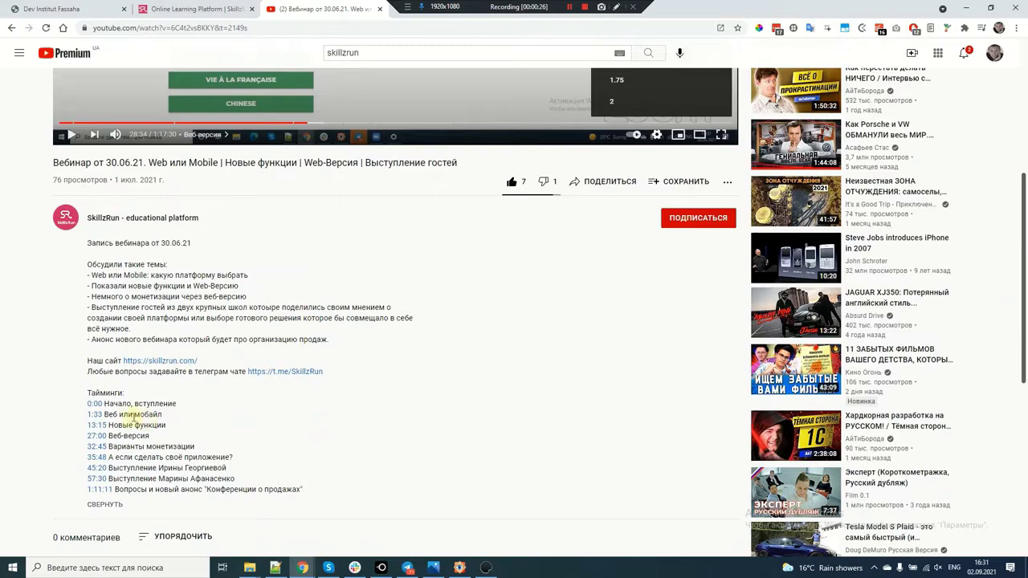
scroll(446, 362, up, 5)
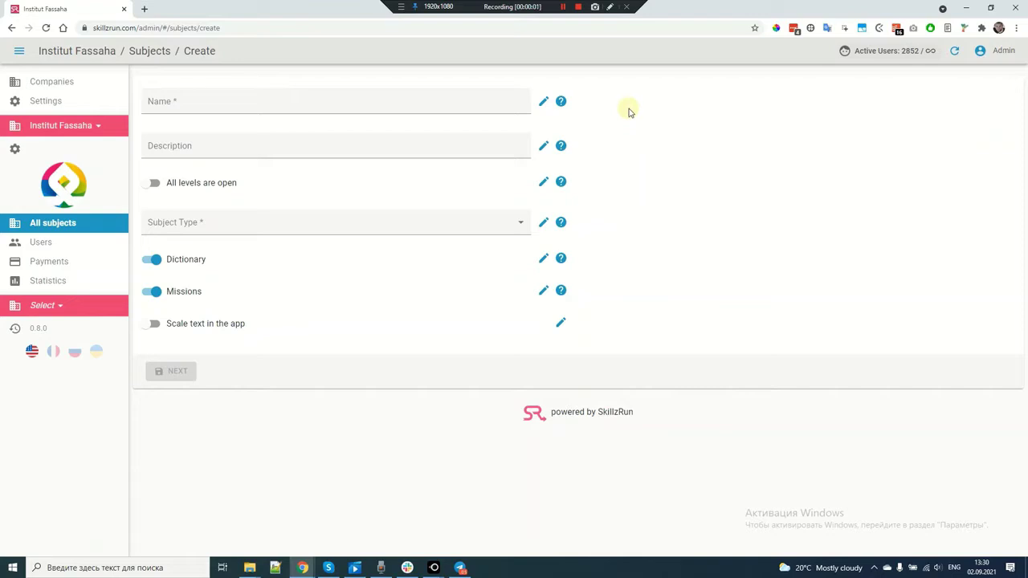
Name the new subject "My subect" and turn on the option that keeps all levels open
click(207, 104)
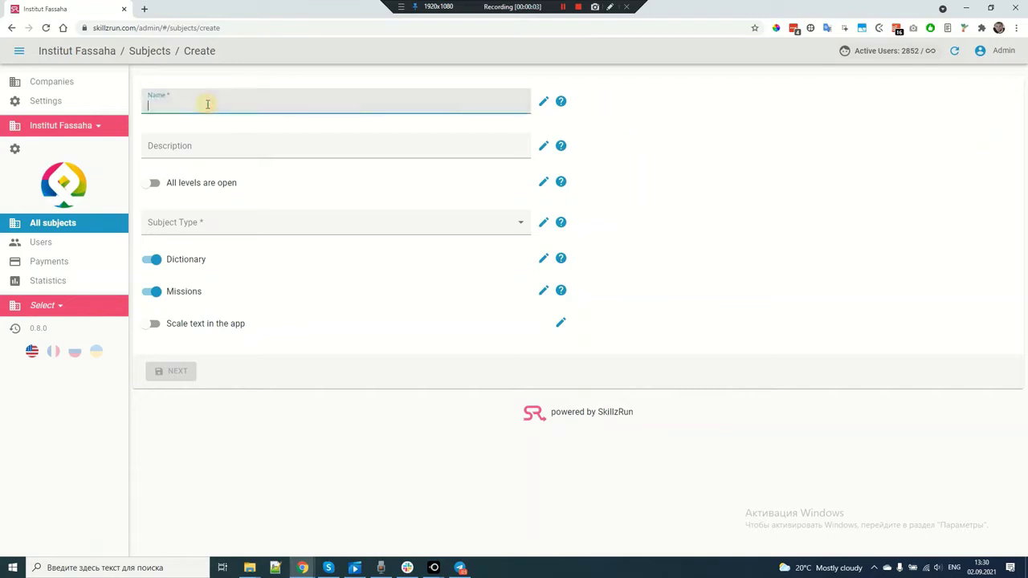
click(198, 149)
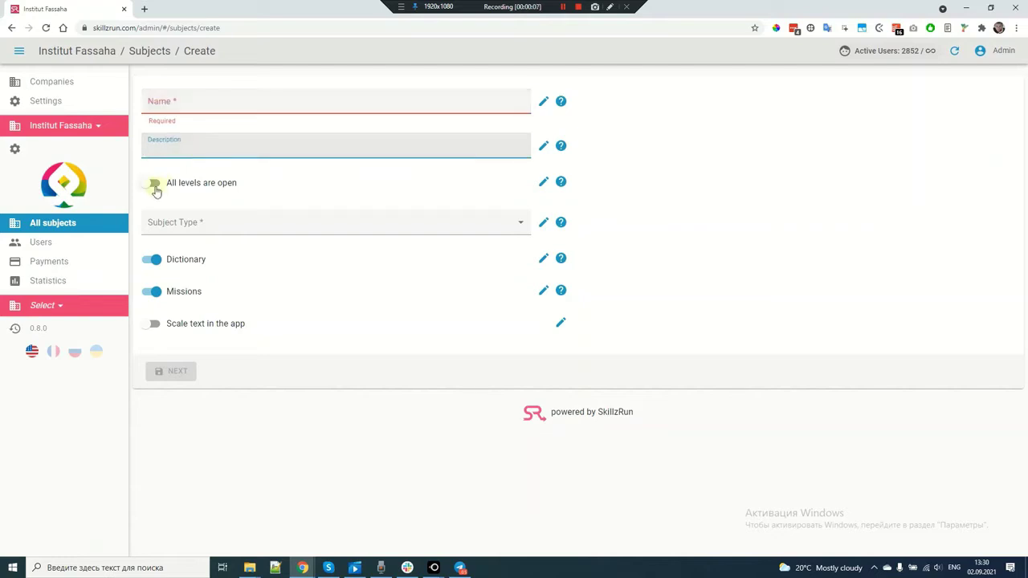
text(\)
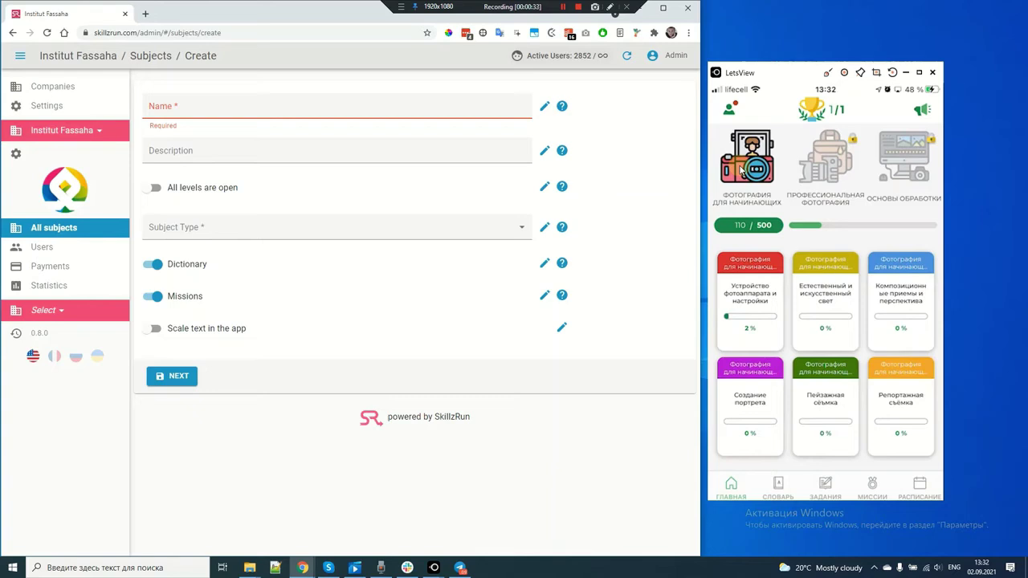
click(154, 188)
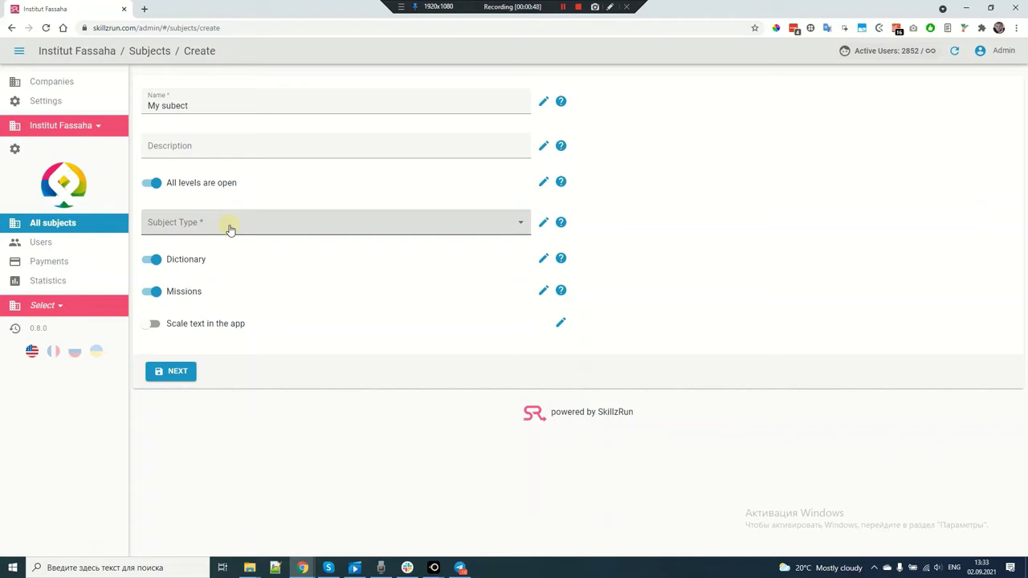
Set the subject type to Language, with English as the language to learn and Russian as the original language
click(230, 229)
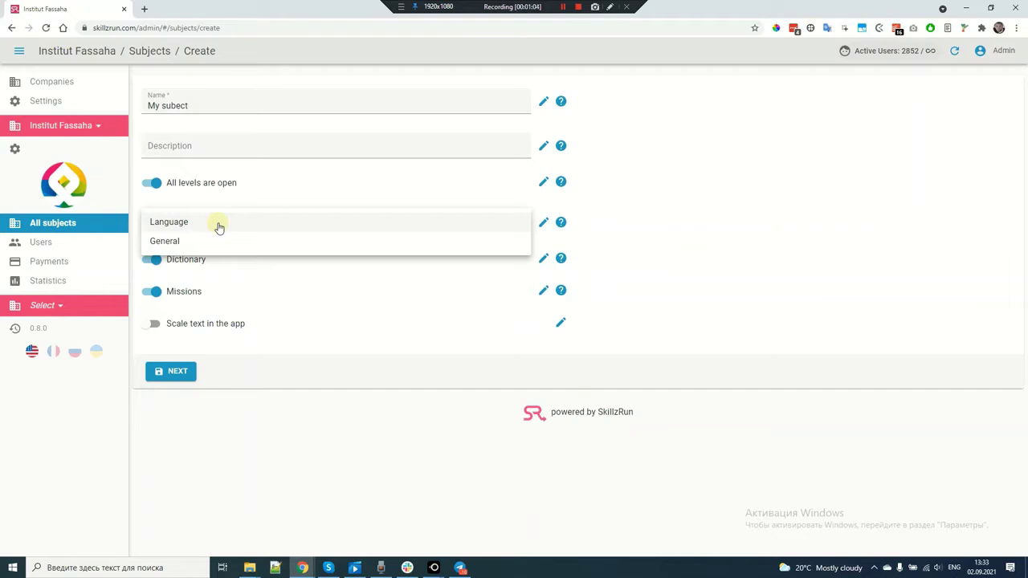
click(178, 224)
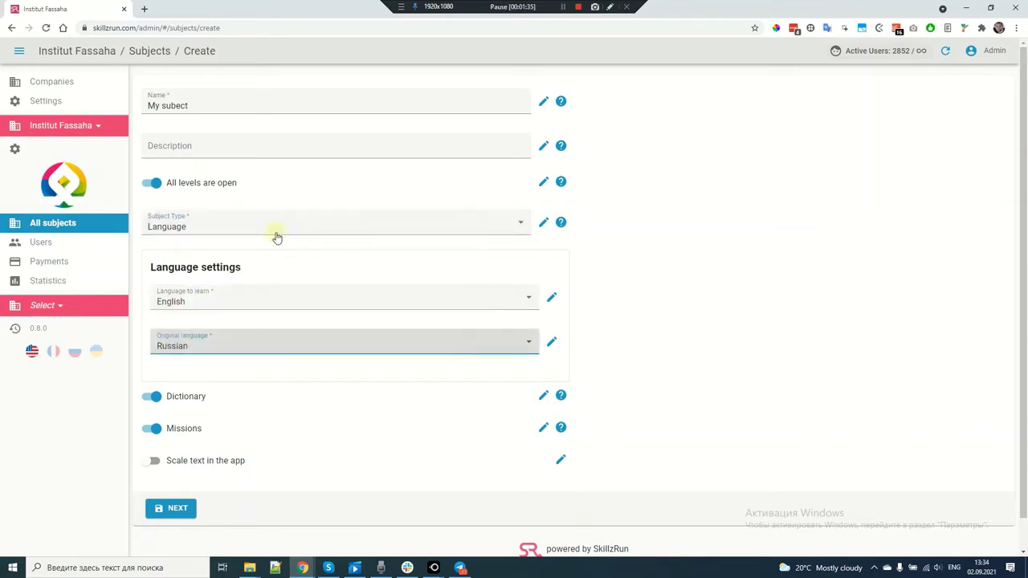
Set the subject type to General
click(275, 235)
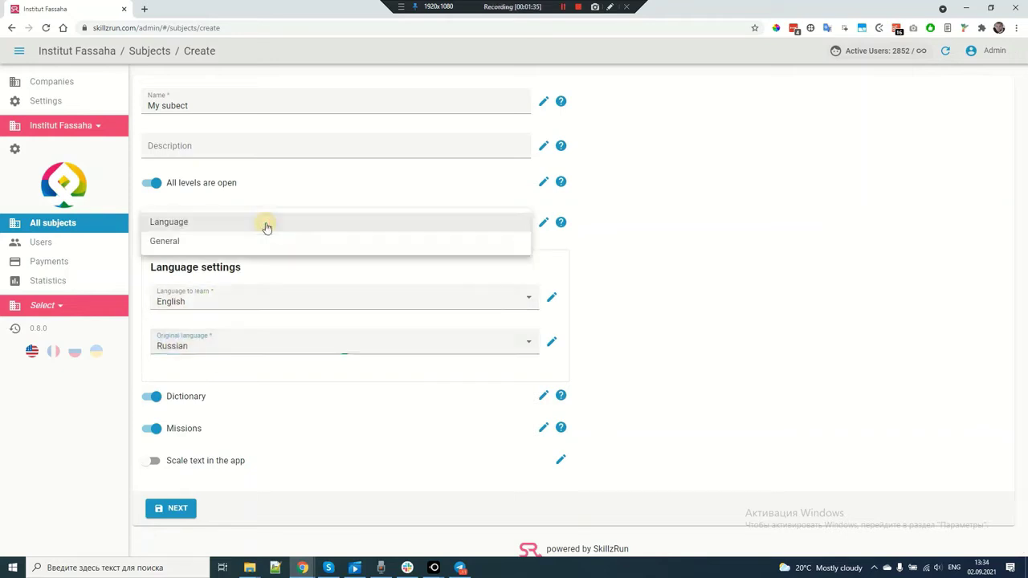
click(180, 243)
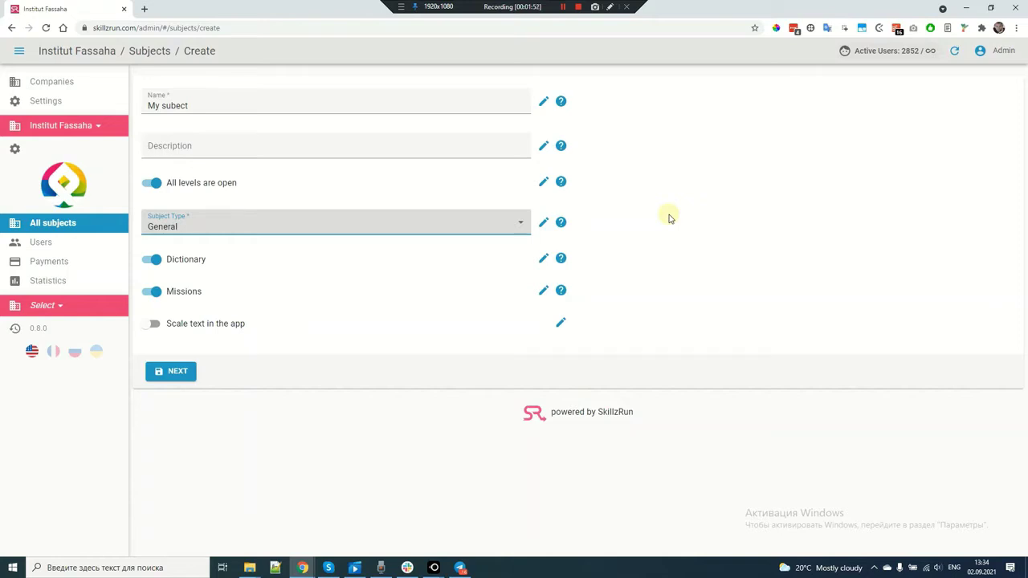
click(670, 219)
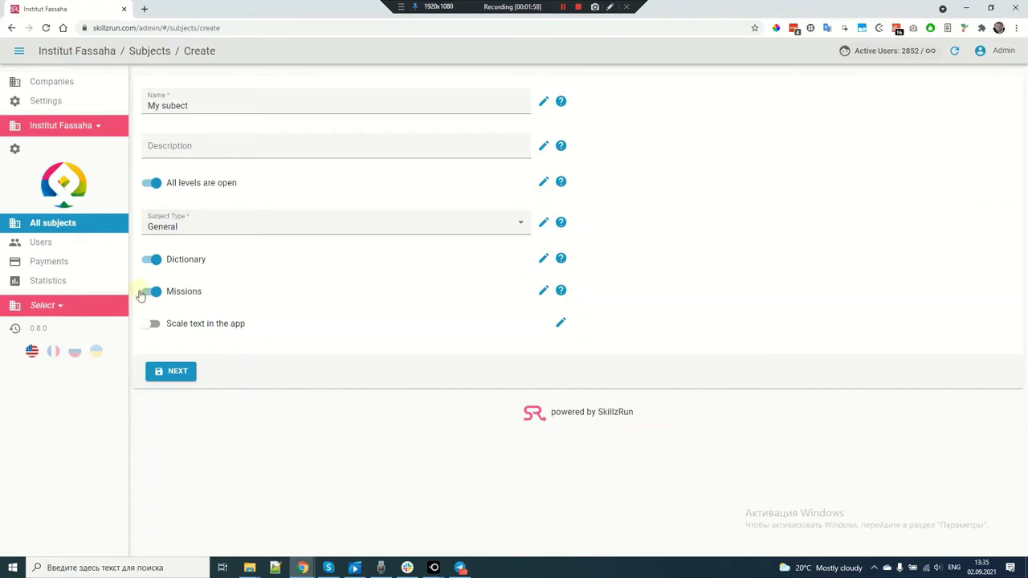
Toggle the subject's Dictionary, Missions and Scale text in the app options, and continue to the next creation stage
click(156, 261)
click(156, 262)
click(153, 294)
click(154, 294)
click(152, 293)
click(150, 261)
click(151, 329)
click(173, 373)
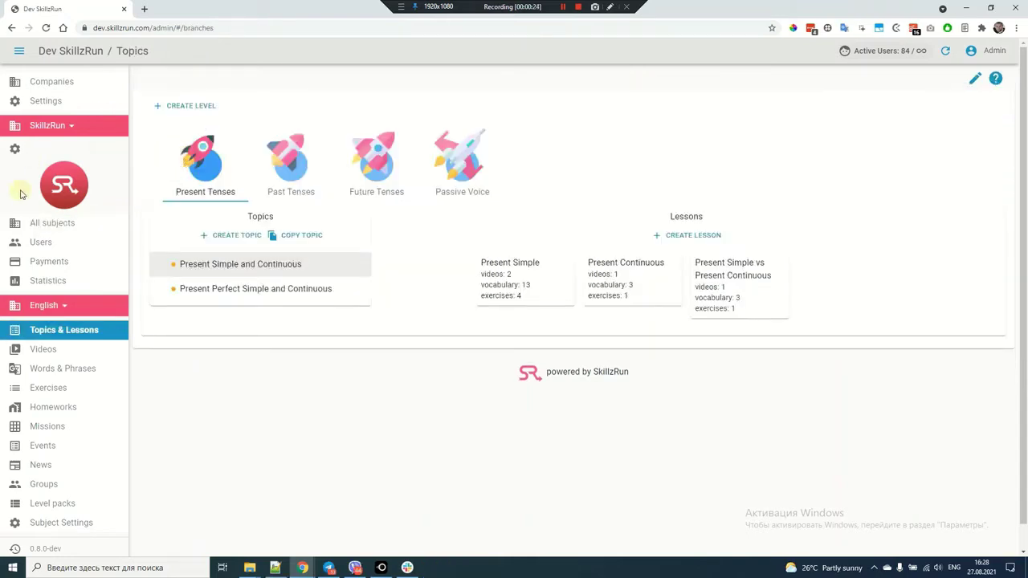
View the company's subjects, users, payments and statistics, and open the subject's Topics & Lessons page
click(61, 229)
click(48, 242)
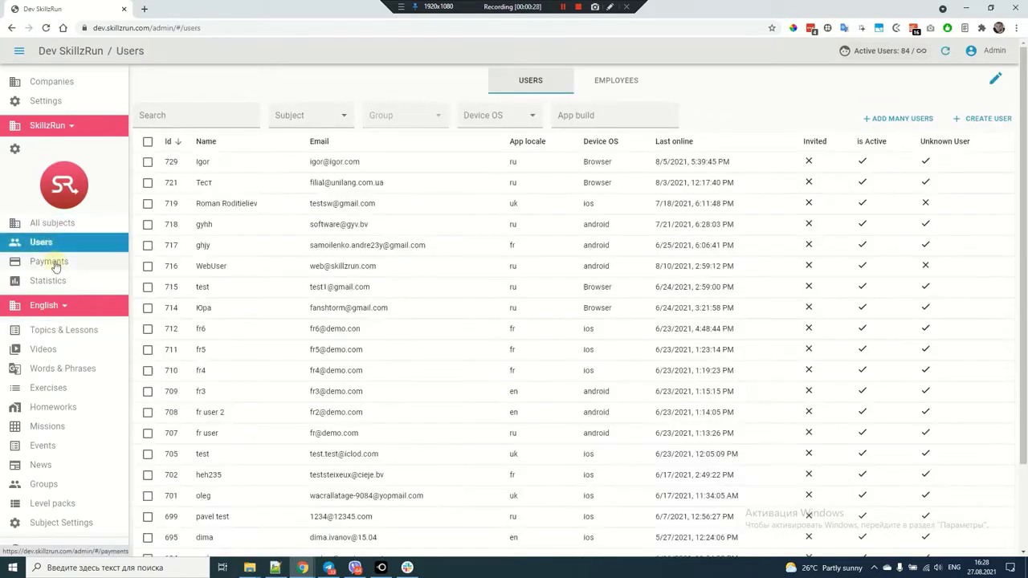
click(53, 265)
click(53, 281)
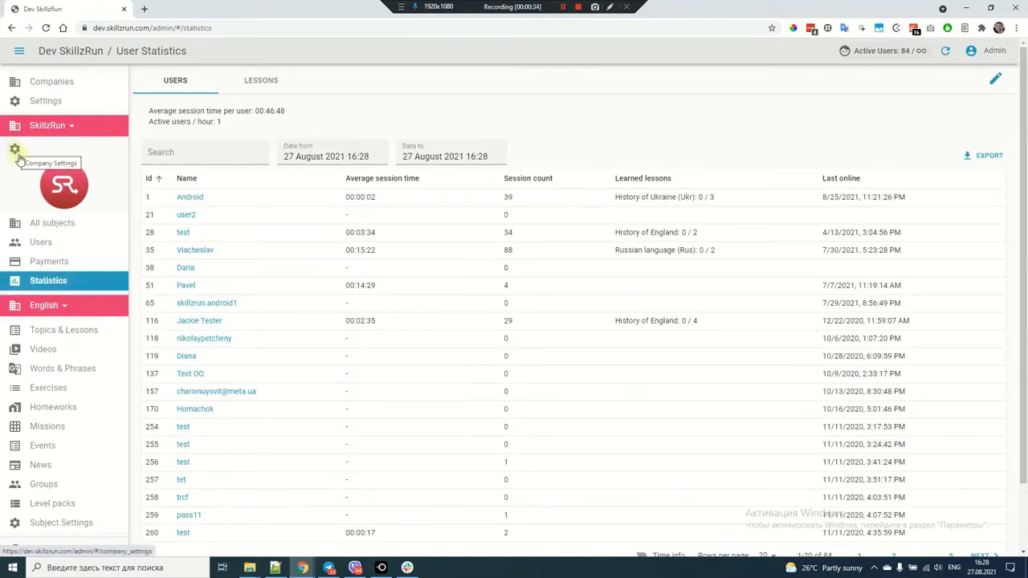
click(66, 311)
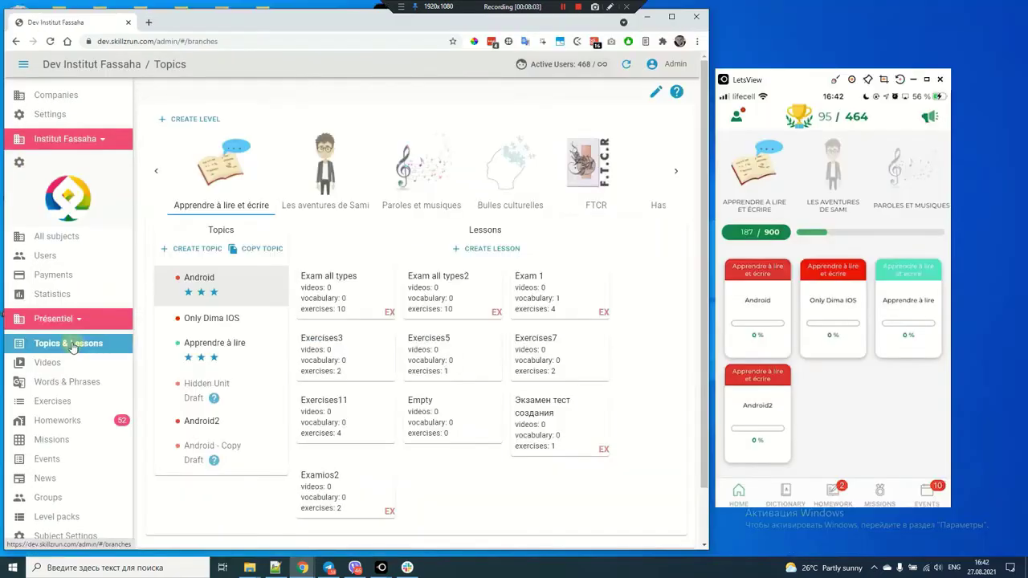
click(59, 345)
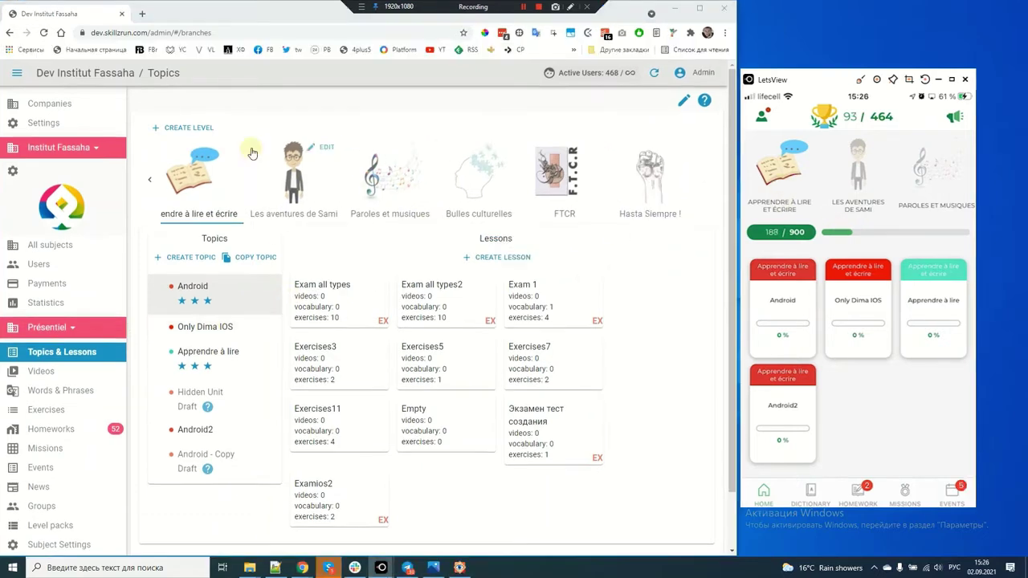
Create a level named "New level\" worth 500 points with the first rocket picture as its image
click(188, 130)
click(181, 145)
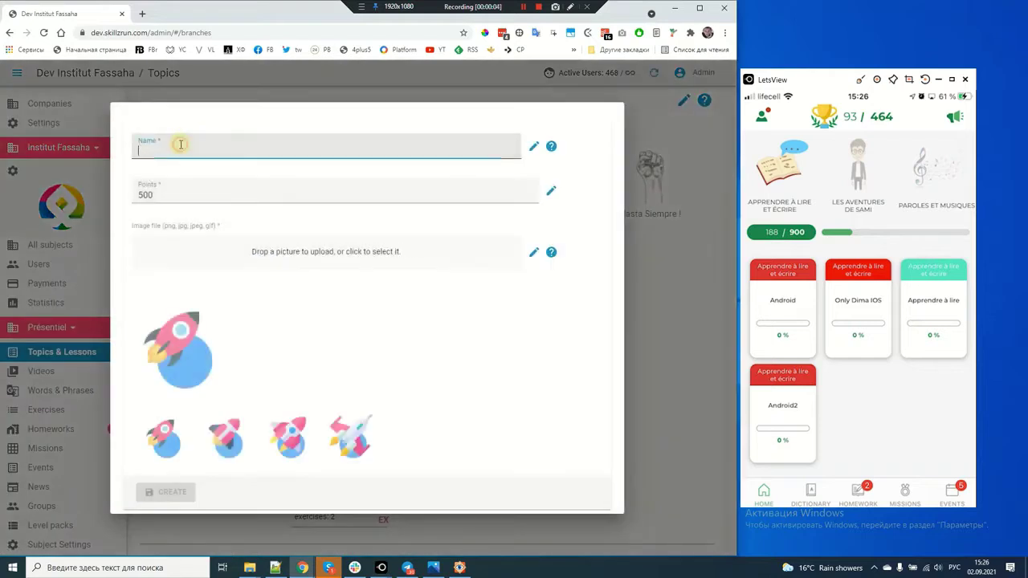
text(New level\)
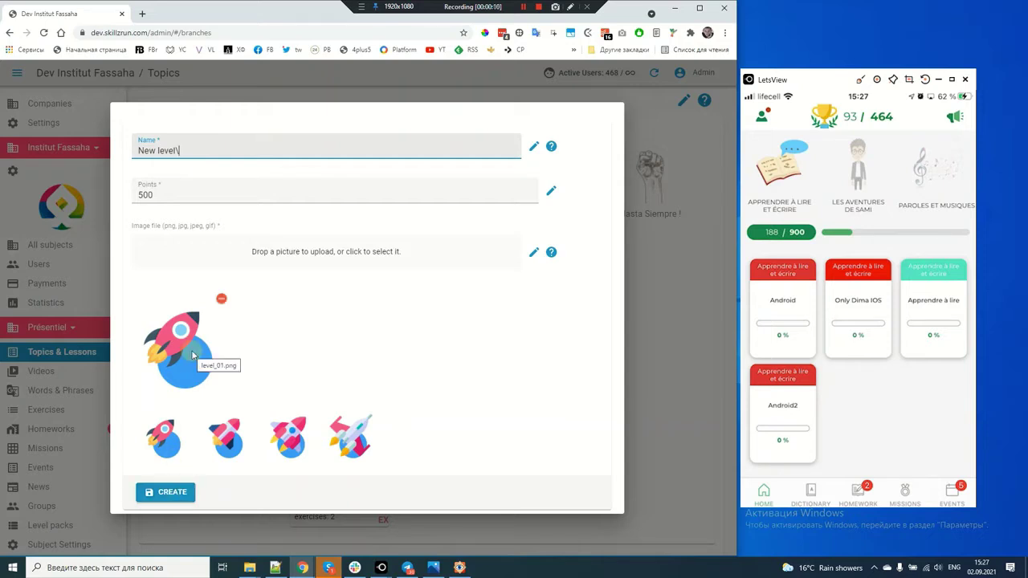
double_click(157, 194)
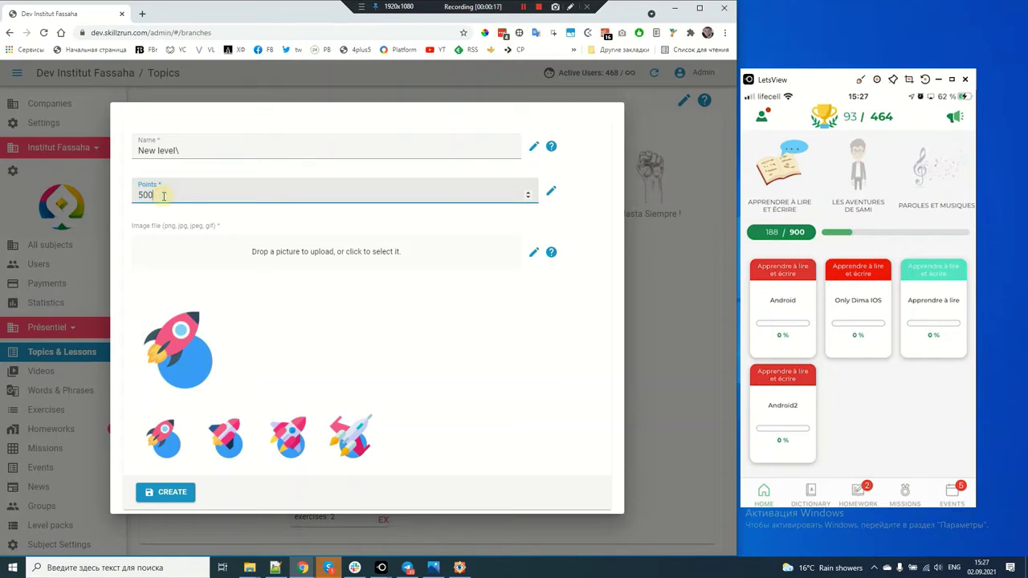
click(177, 494)
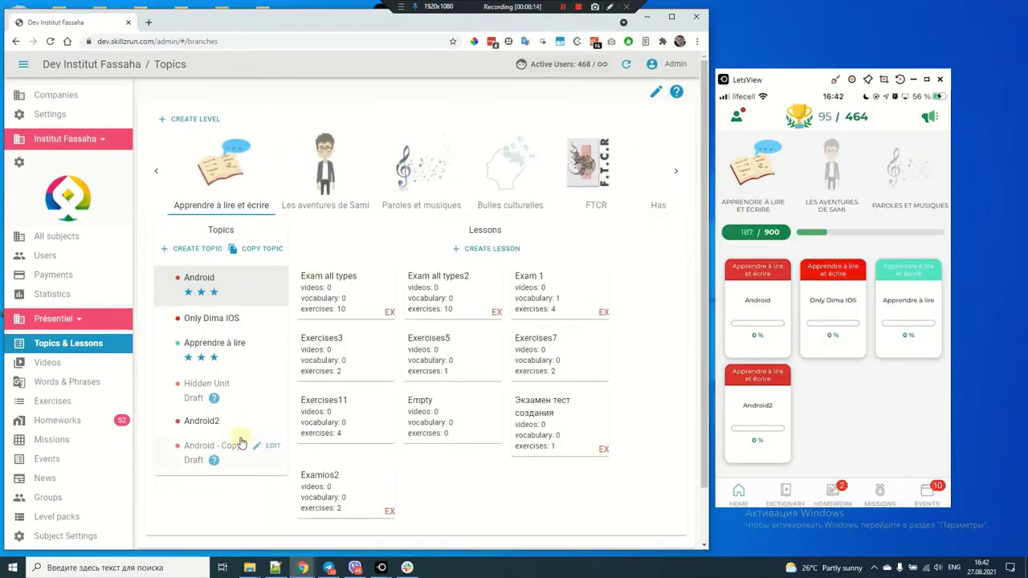
Open the Exercises1 lesson and read through its theory in the mirrored mobile app
click(879, 277)
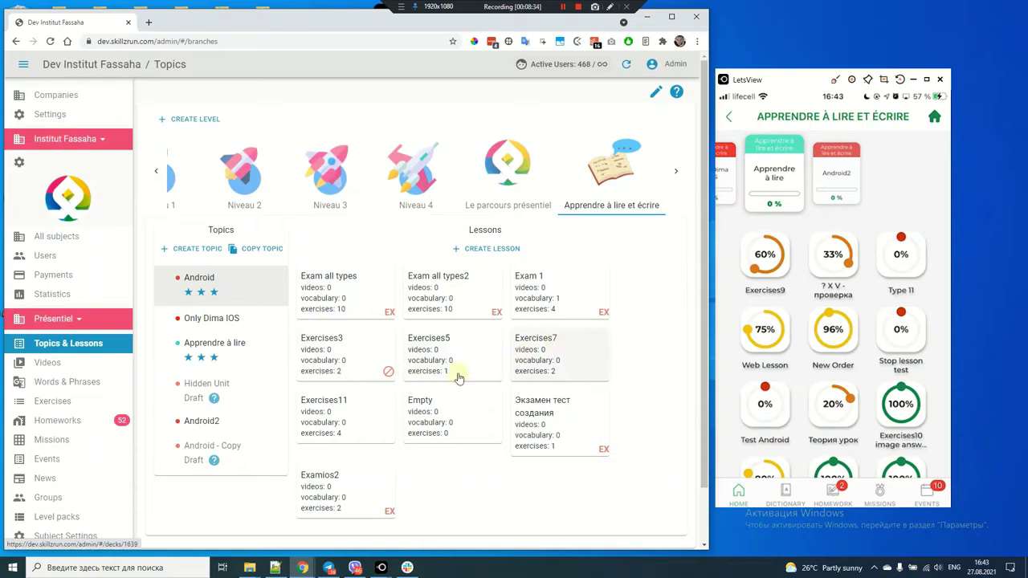
click(358, 358)
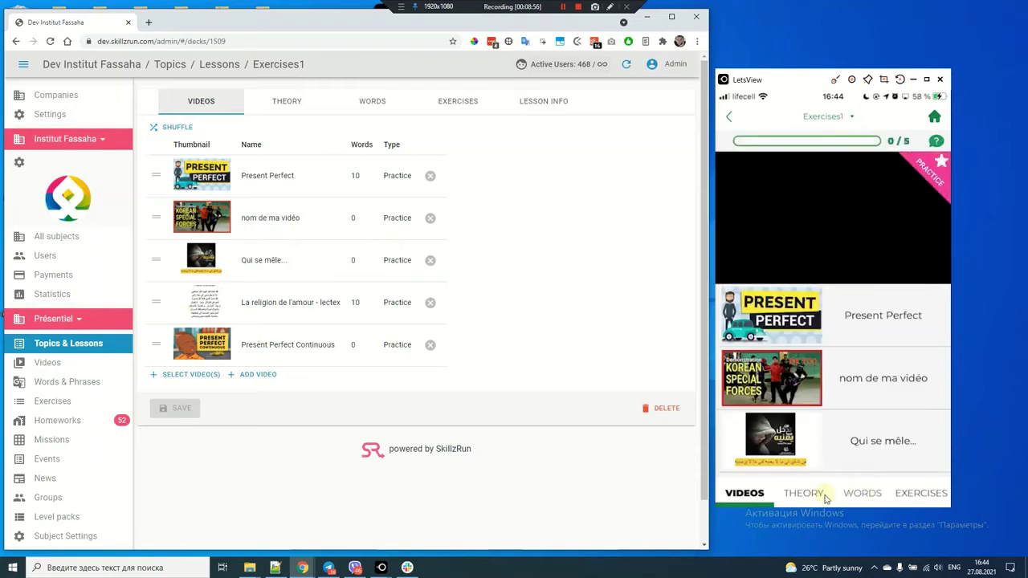
click(824, 496)
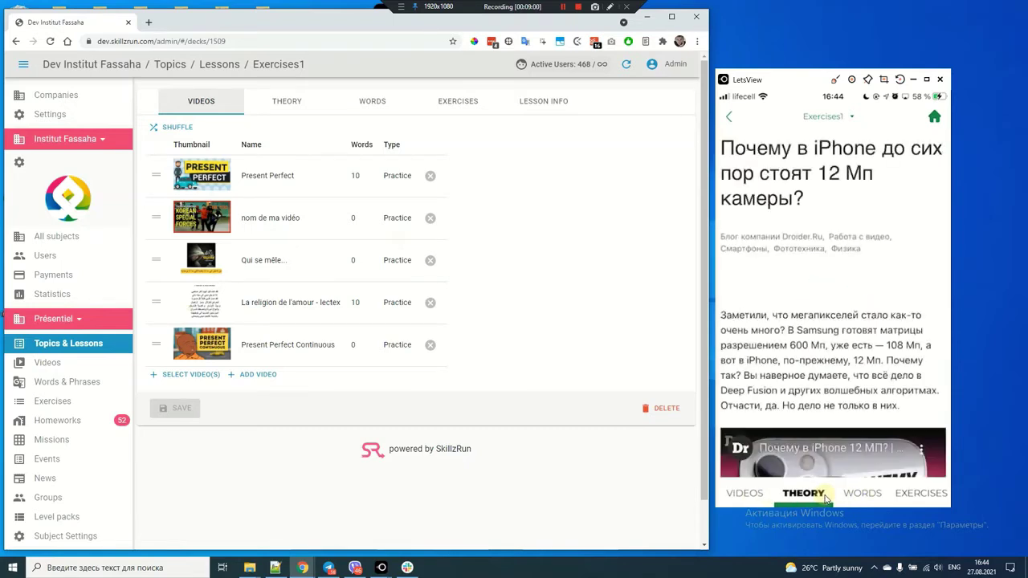
scroll(827, 499, down, 7)
scroll(826, 499, down, 20)
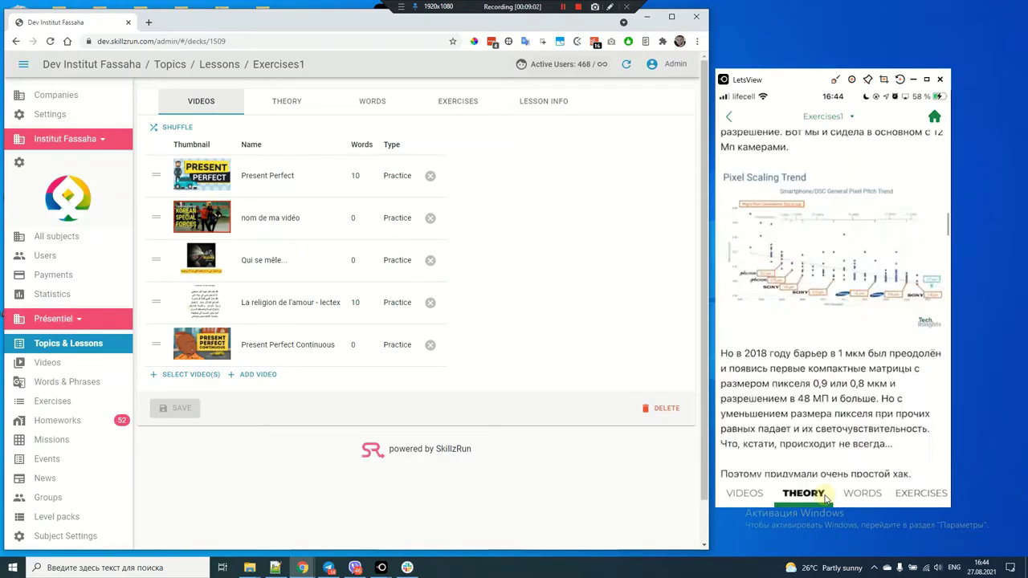
scroll(826, 499, down, 20)
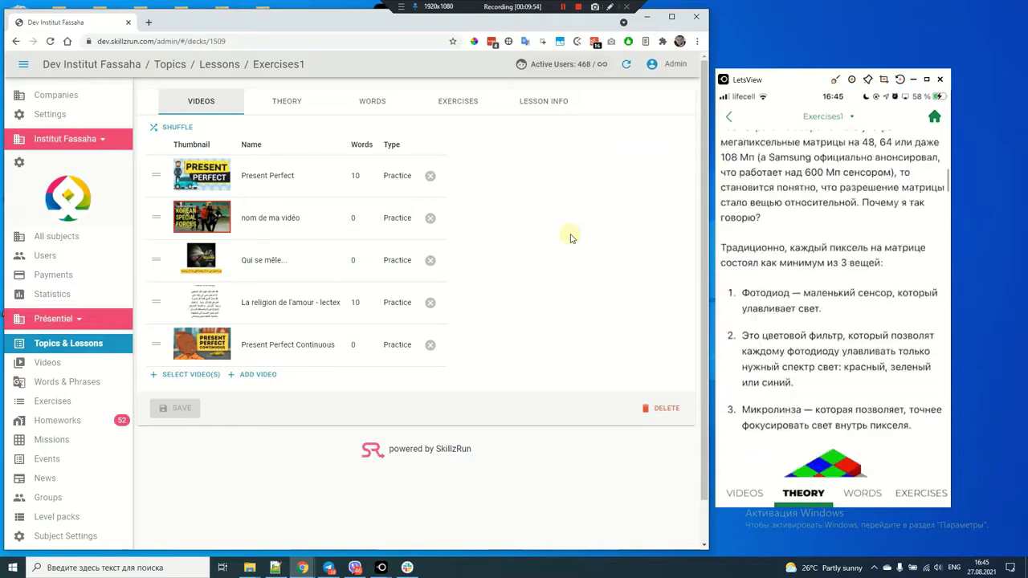
Review the Exercises1 lesson's theory in the admin editor, from the article heading to the additional PDF file
click(281, 98)
scroll(449, 228, down, 3)
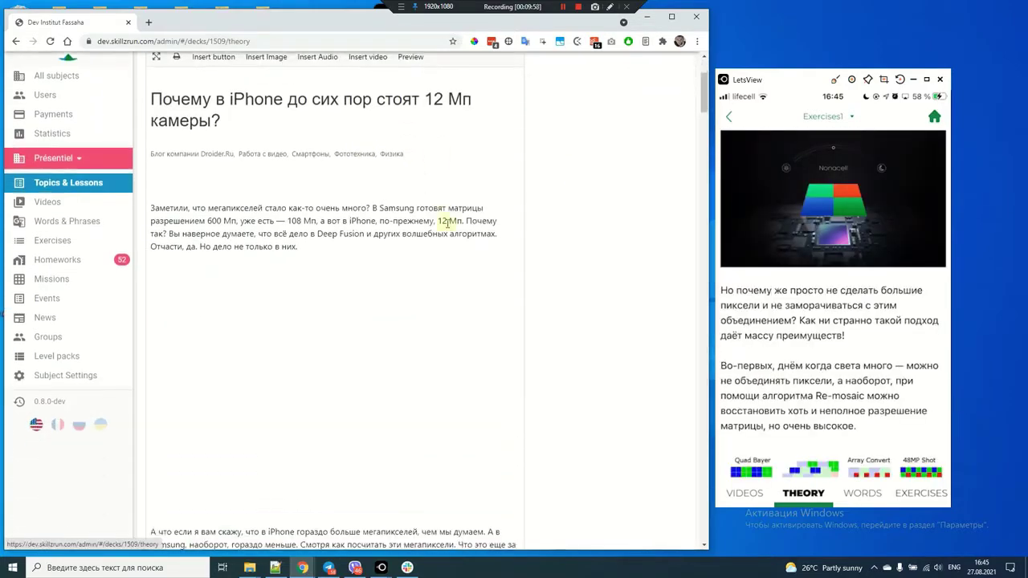
scroll(449, 228, up, 2)
scroll(449, 228, down, 10)
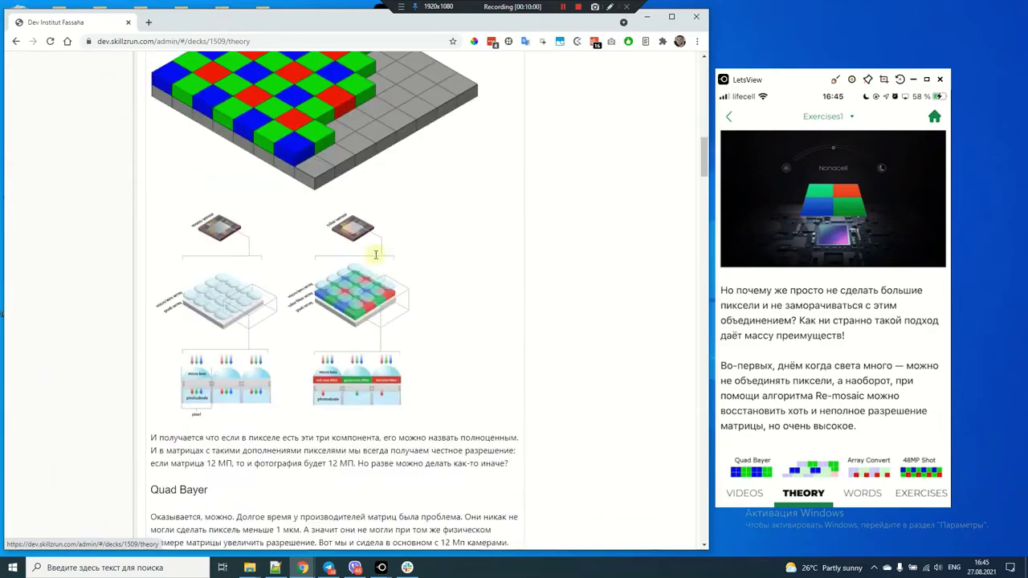
scroll(528, 230, down, 15)
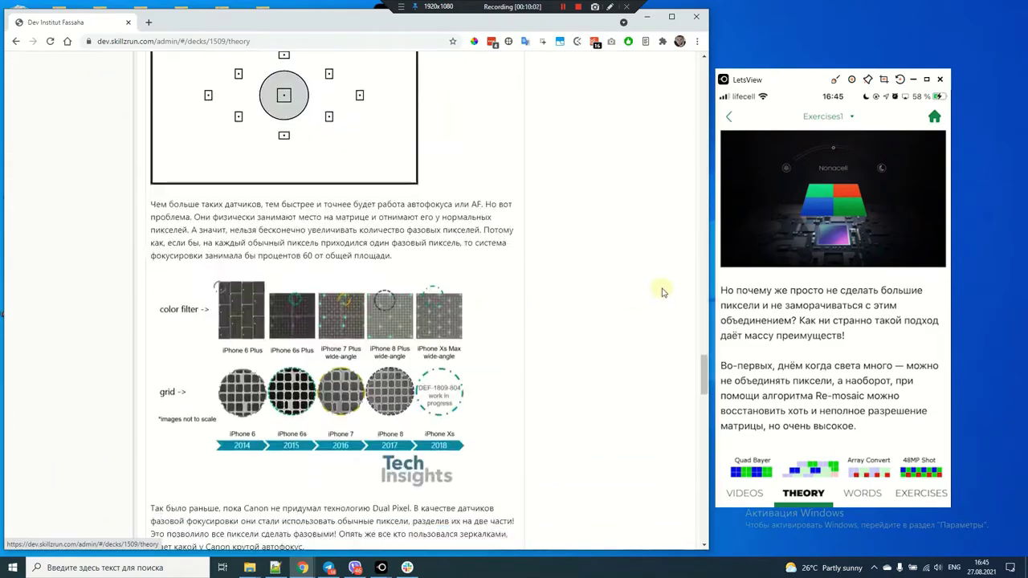
scroll(649, 277, down, 15)
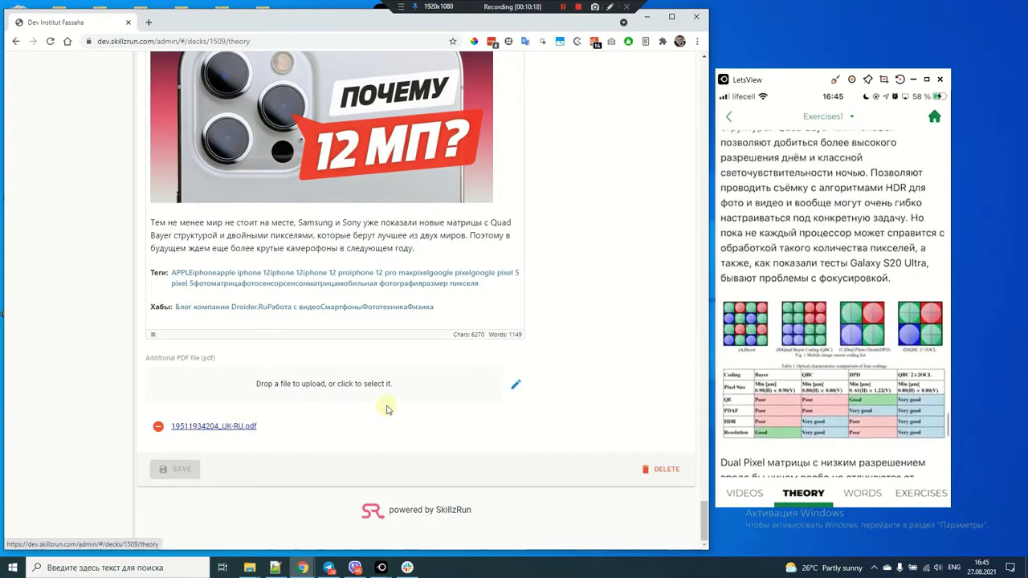
Return to the start of the Exercises1 theory and check the Insert button form's URL and text fields
drag(704, 506, 711, 64)
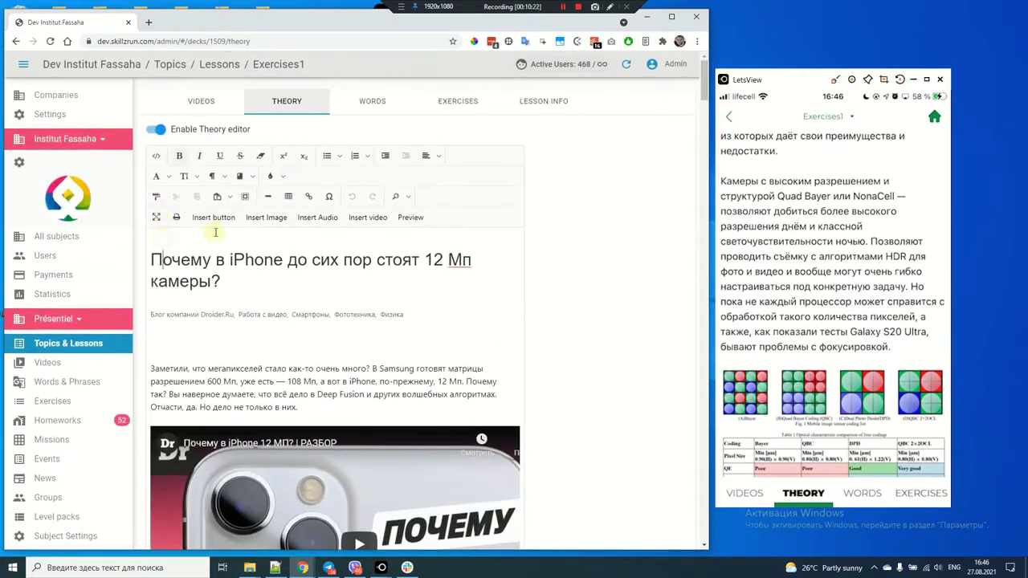
click(222, 220)
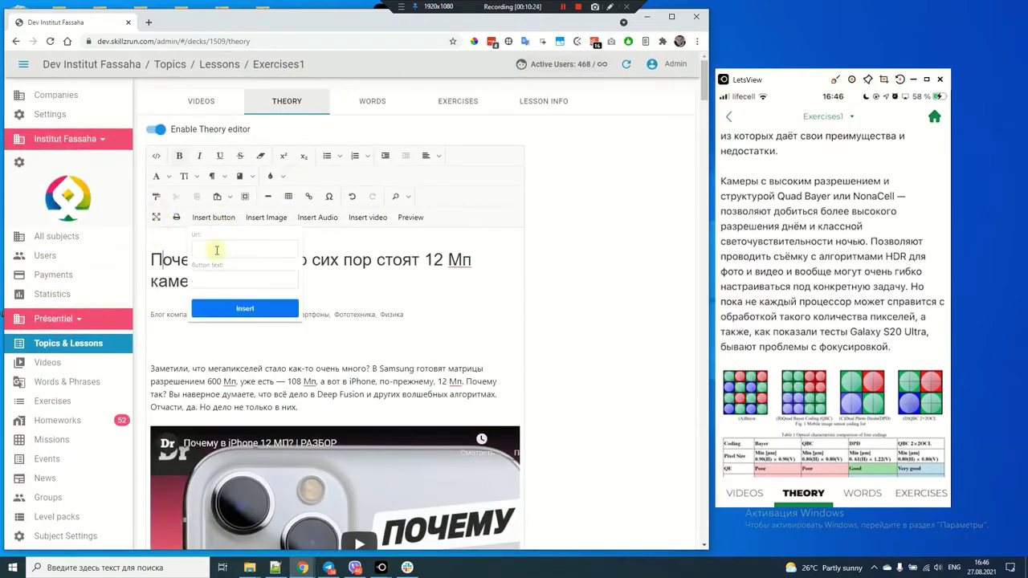
click(507, 236)
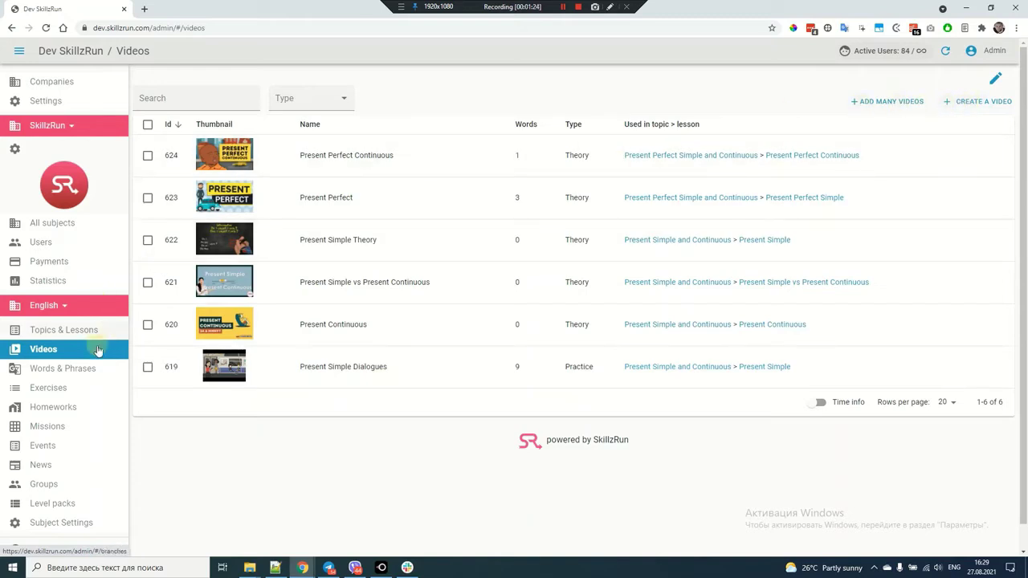
Open the English subject's Present Simple lesson and look over the form for adding a video
click(61, 330)
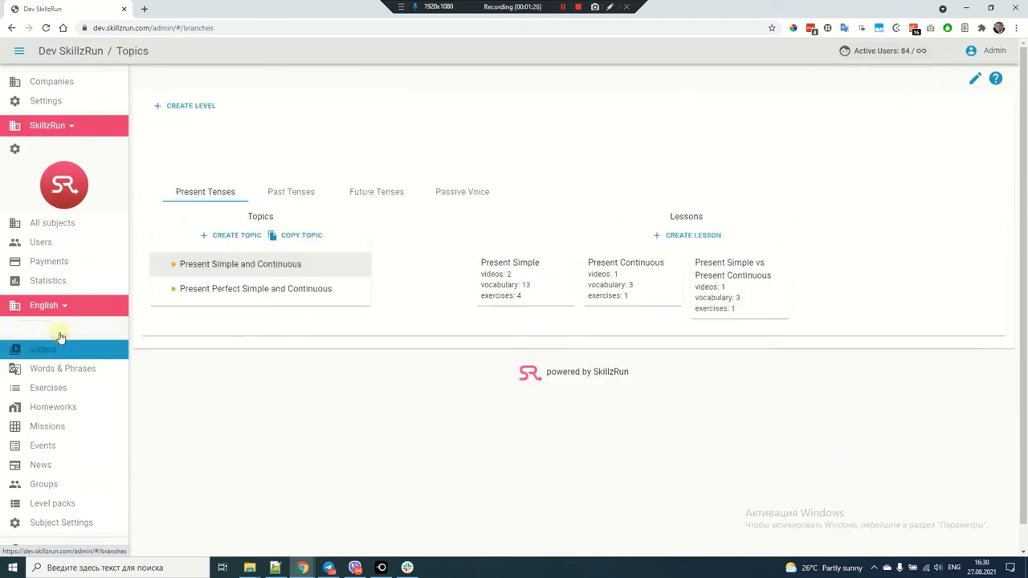
click(522, 295)
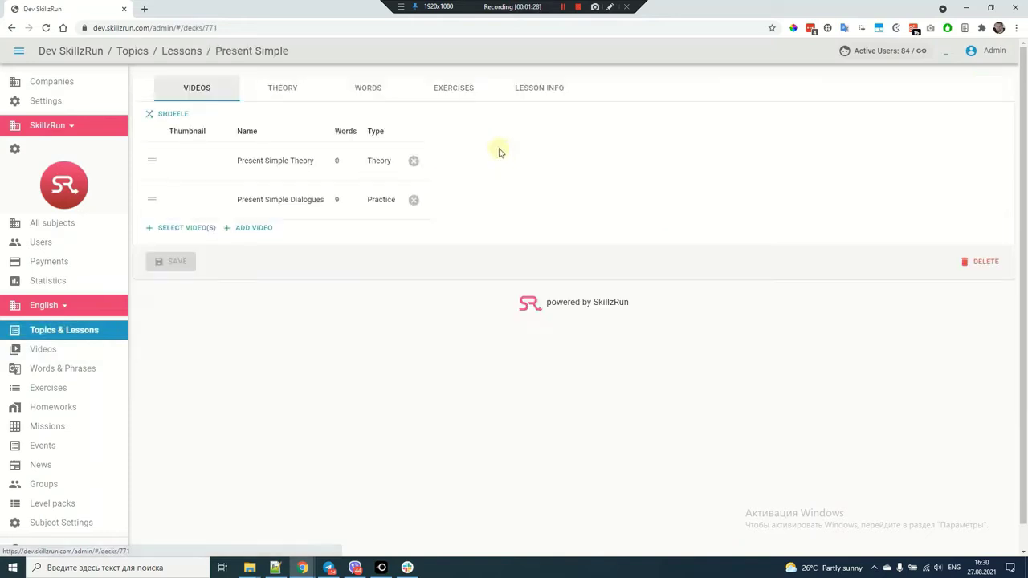
click(256, 235)
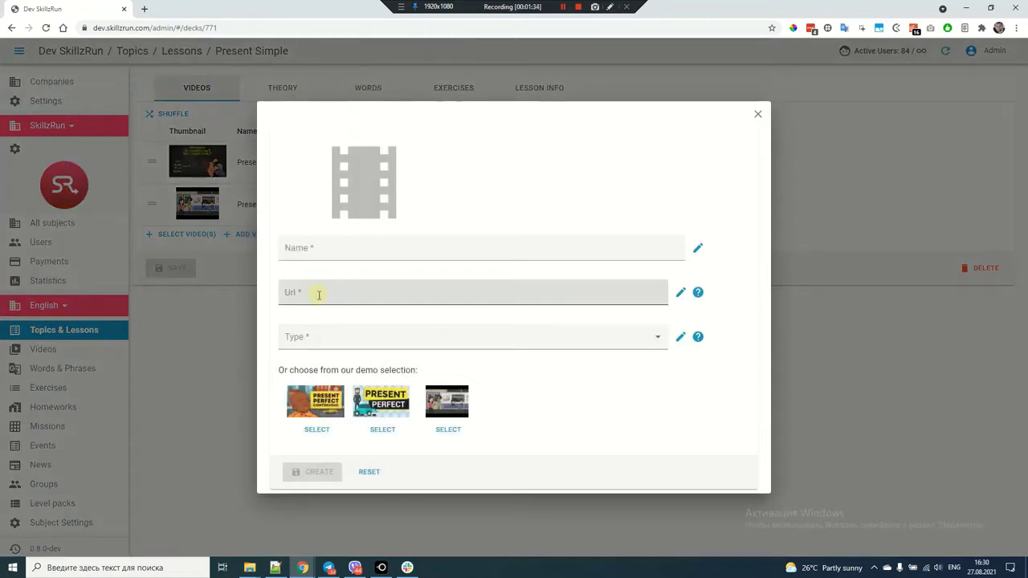
click(757, 114)
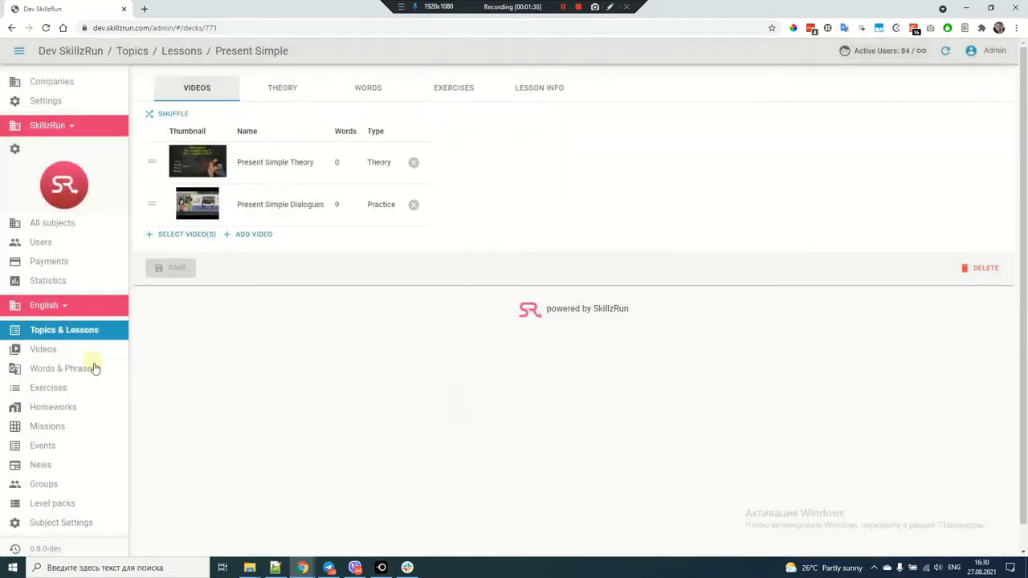
View the subject's Words & Phrases list and open the words of the Present Simple lesson
click(69, 368)
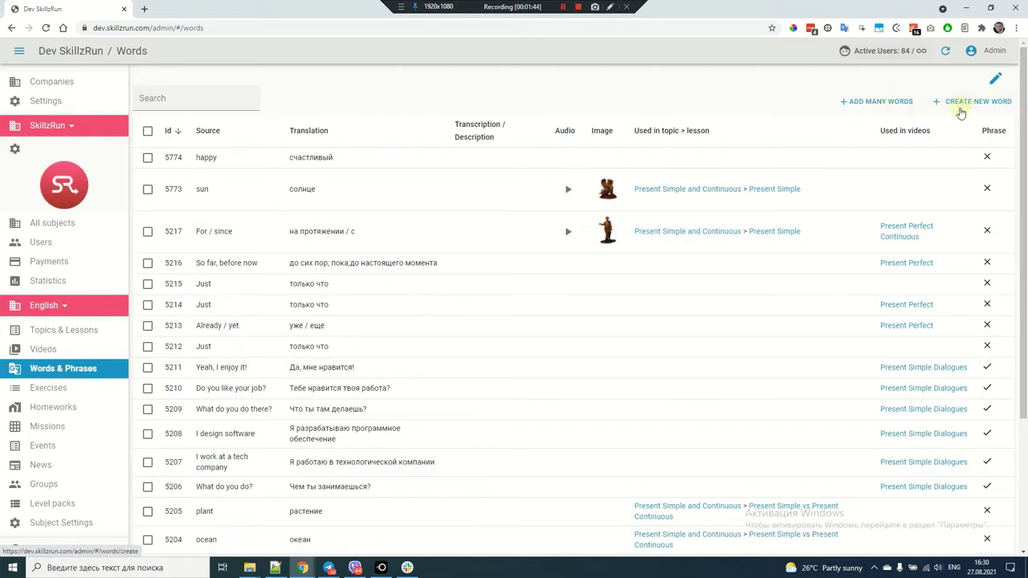
click(69, 329)
click(522, 284)
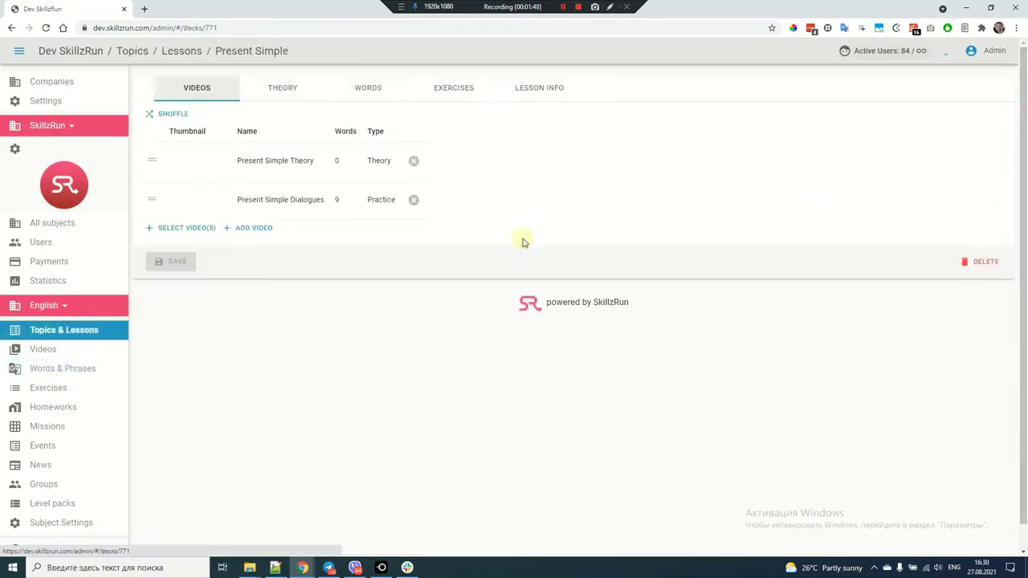
click(359, 87)
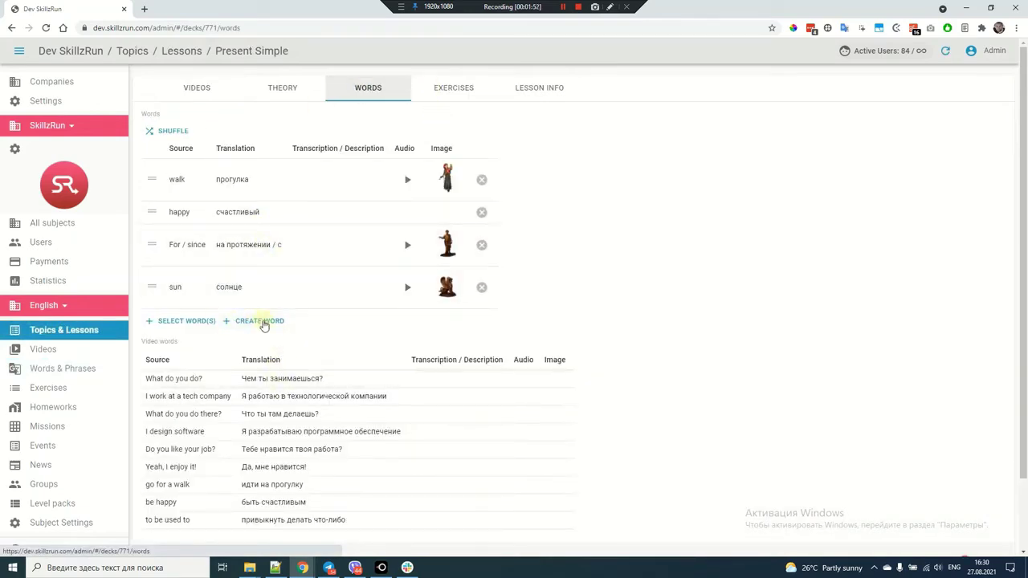
Browse the SkillzRun company words and the SkillzRun base of words, and view the blank word creation form
click(178, 321)
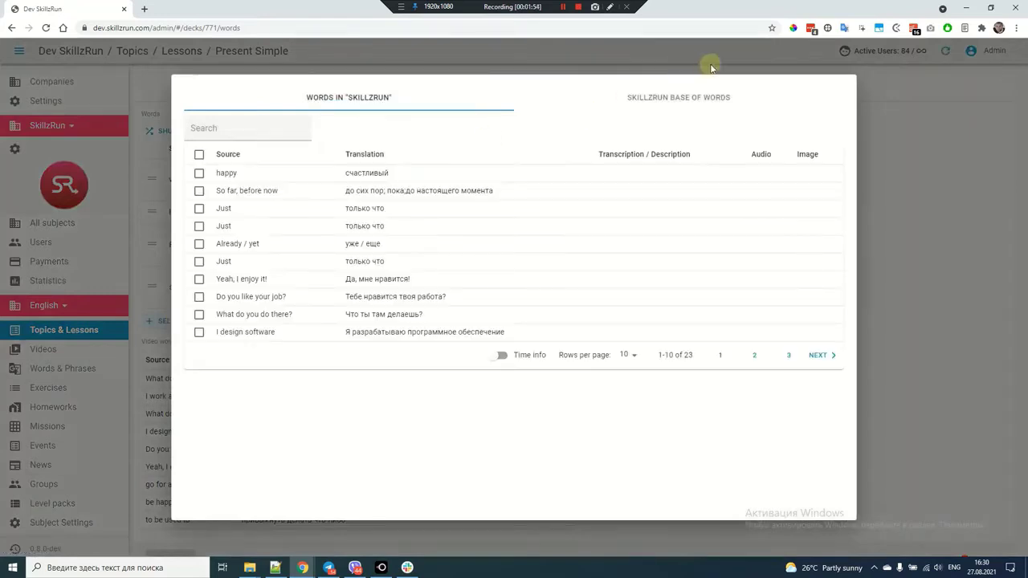
click(680, 98)
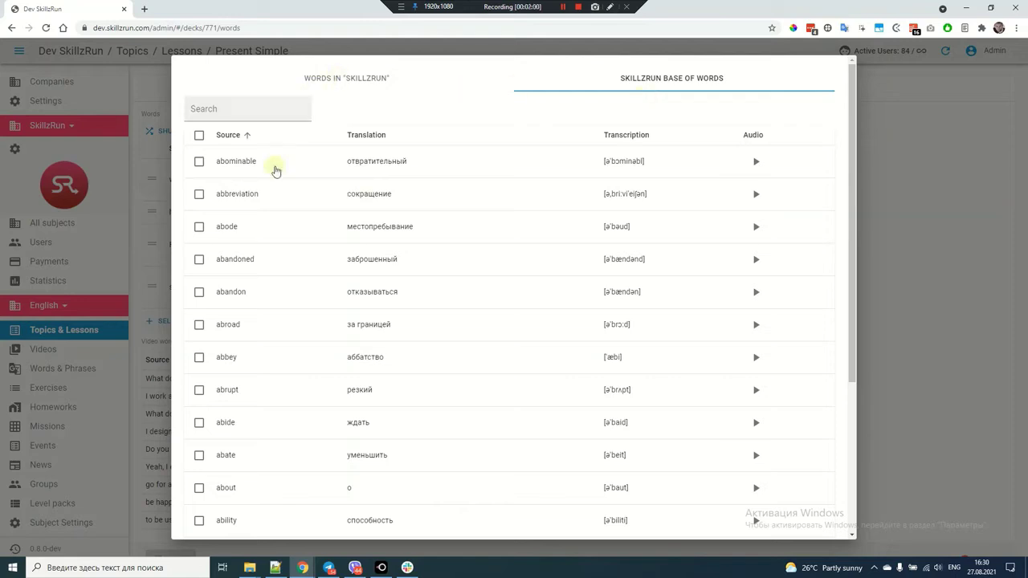
scroll(413, 191, down, 3)
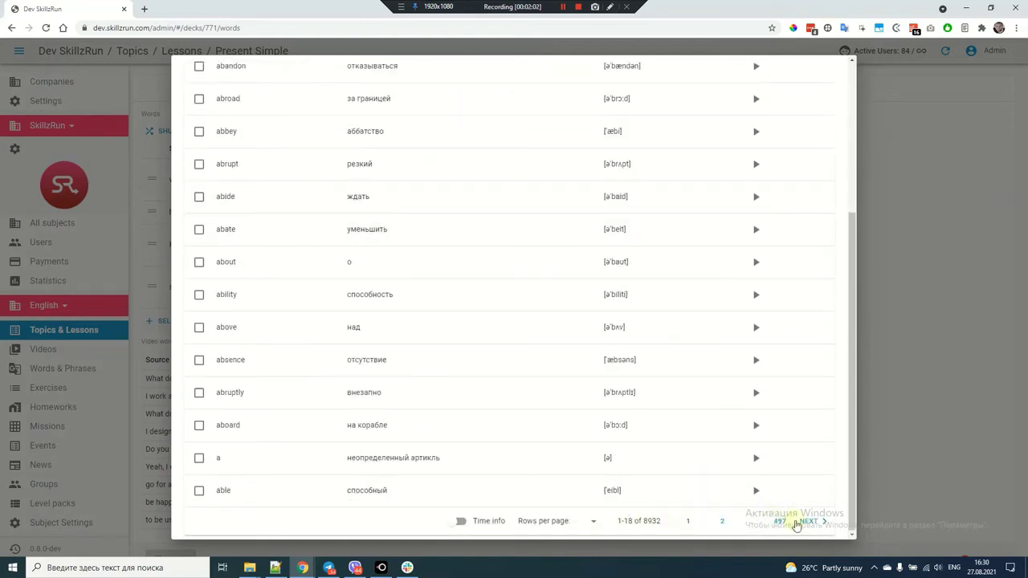
scroll(474, 335, up, 3)
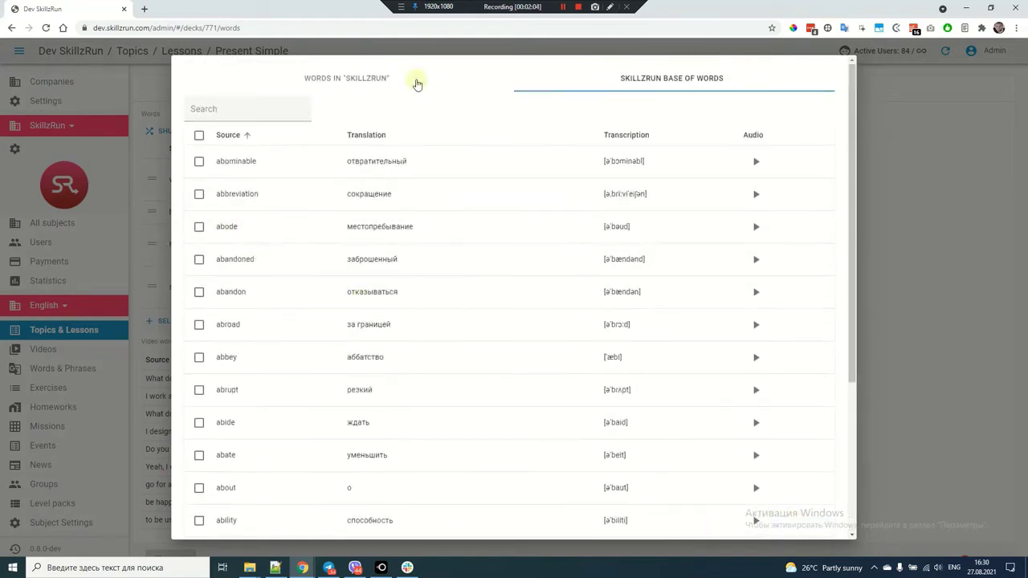
click(318, 78)
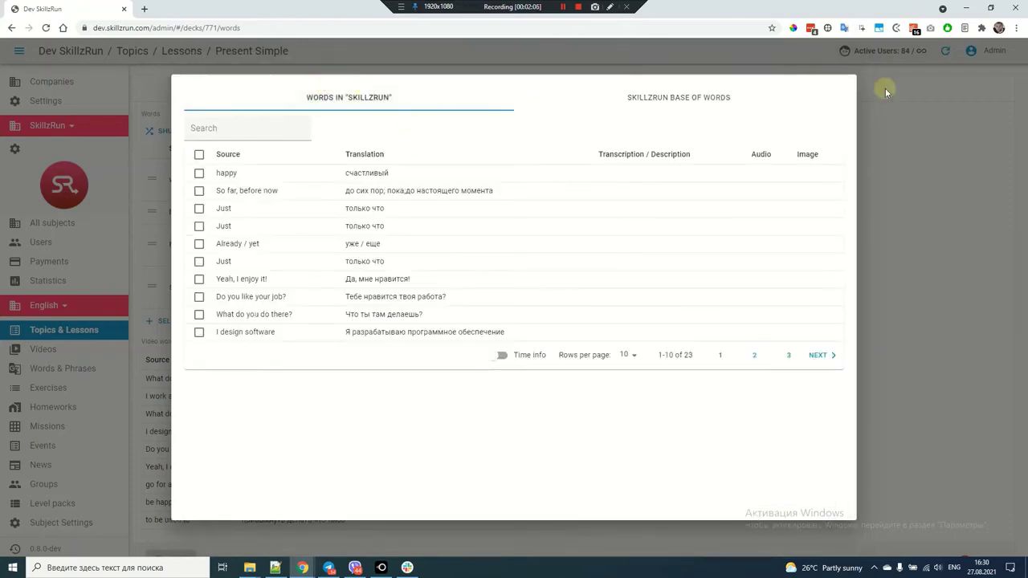
click(924, 118)
click(276, 322)
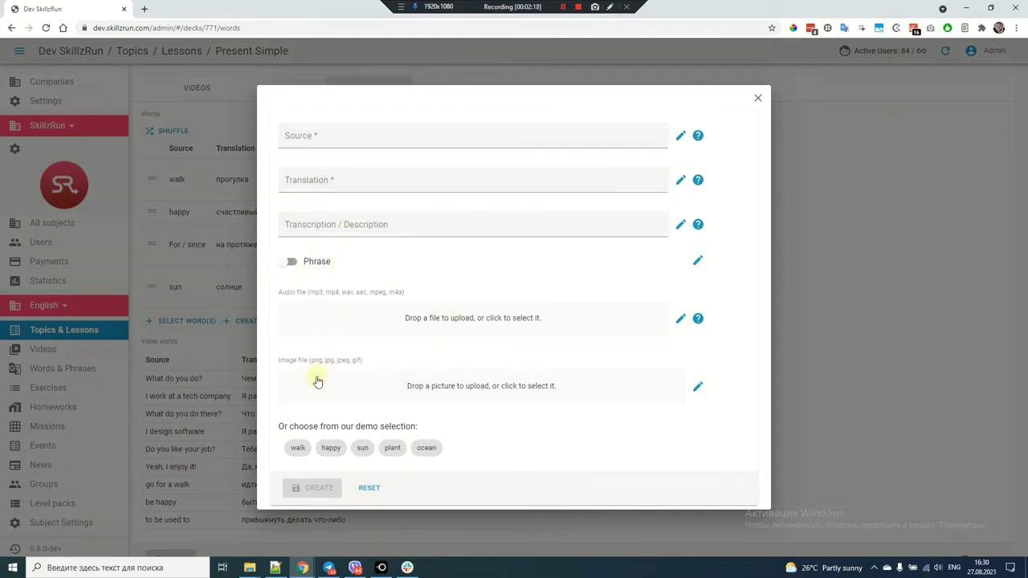
View the subject's full exercise list and open the exercises of the Present Simple lesson
click(46, 387)
click(48, 388)
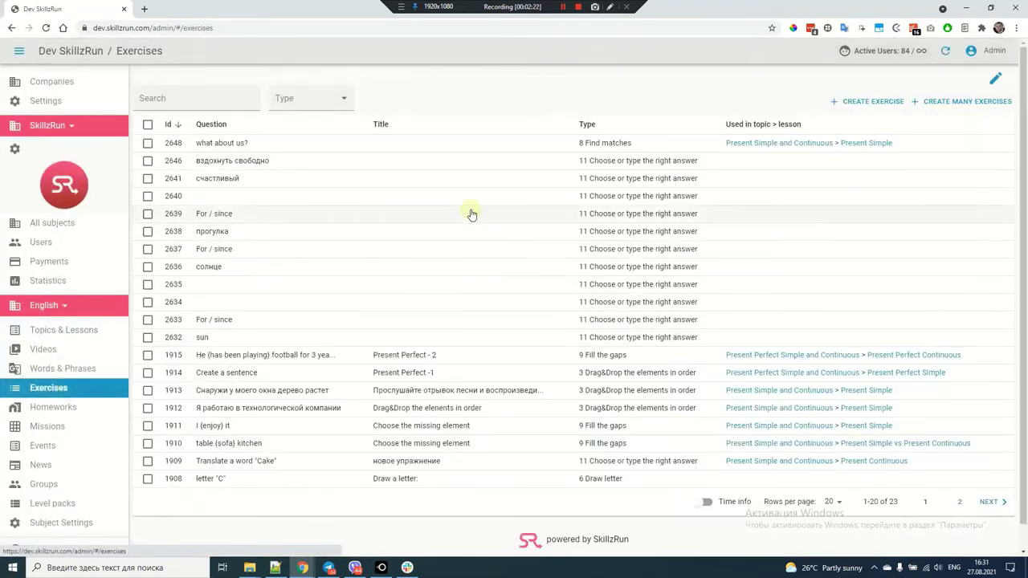
click(49, 390)
click(49, 329)
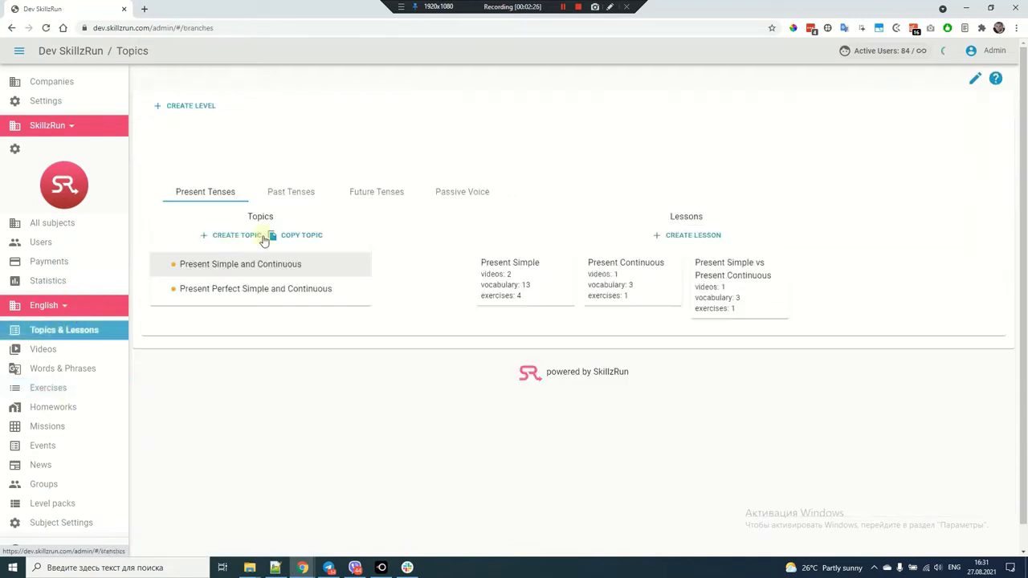
click(510, 266)
click(447, 90)
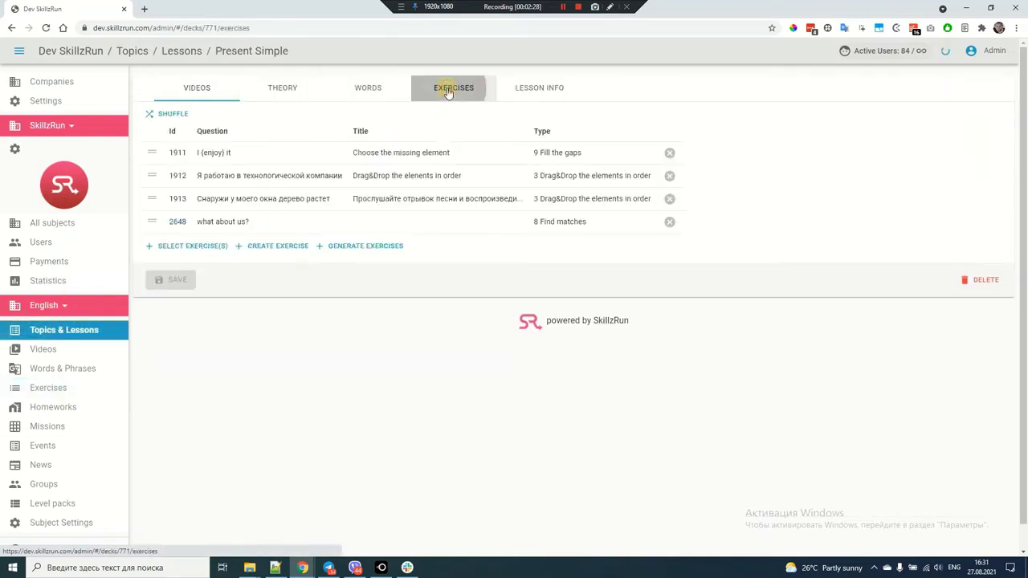
Start a new exercise in the Present Simple lesson with the type "11 Choose or type the right answer"
click(291, 246)
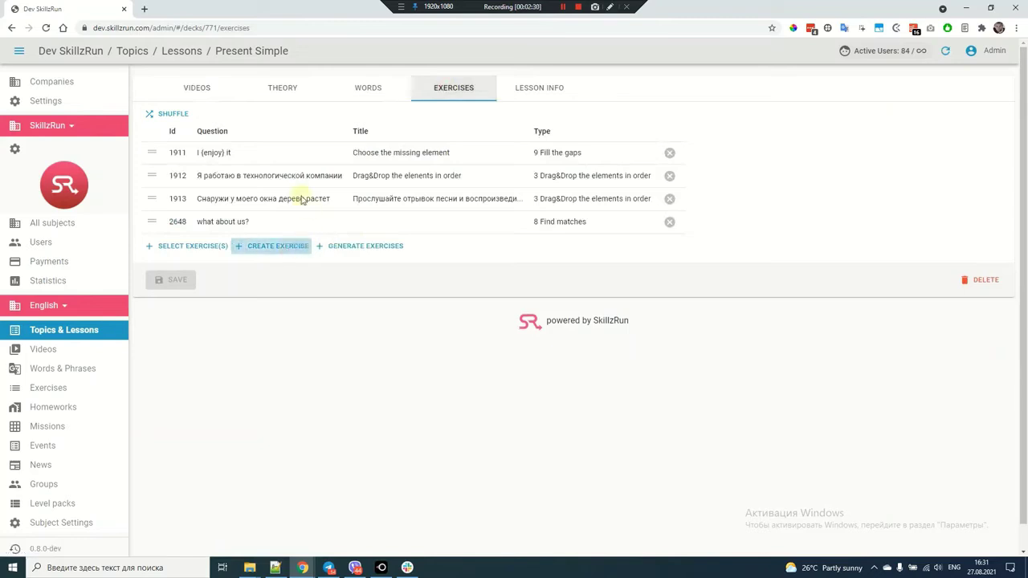
click(297, 245)
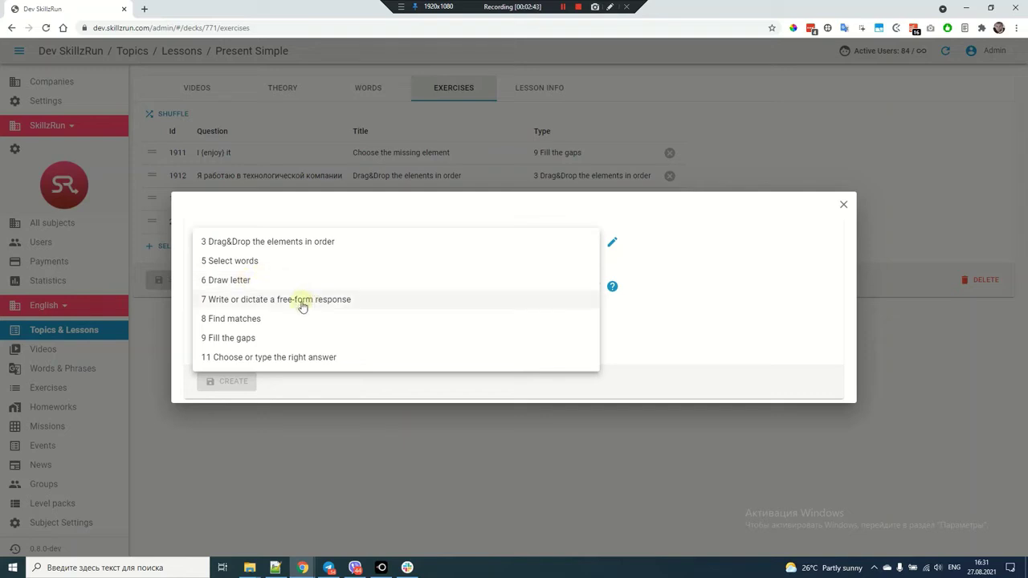
click(265, 358)
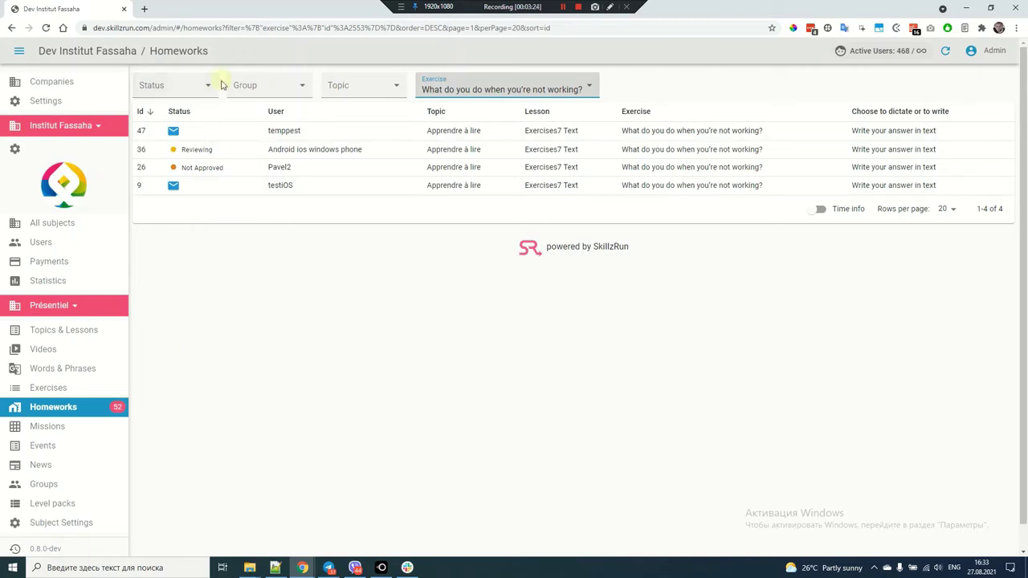
Check the options of the status, group and topic filters on the homework list
click(193, 85)
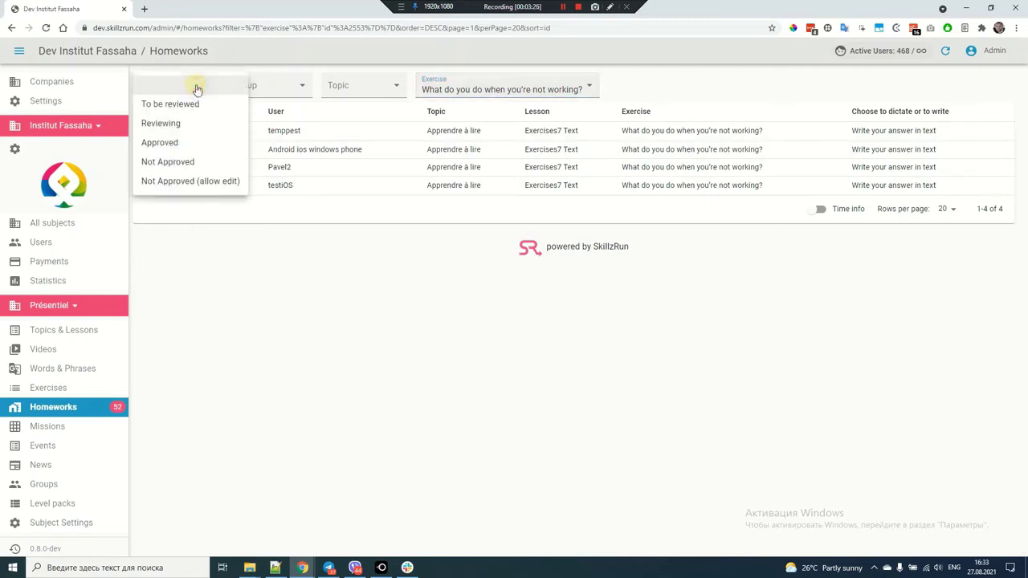
click(296, 86)
click(303, 86)
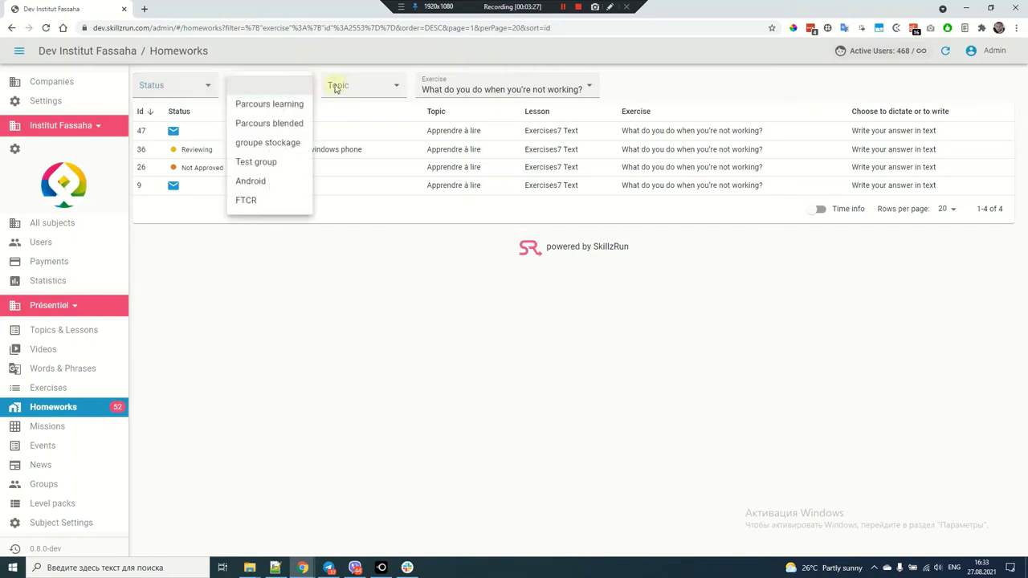
click(387, 81)
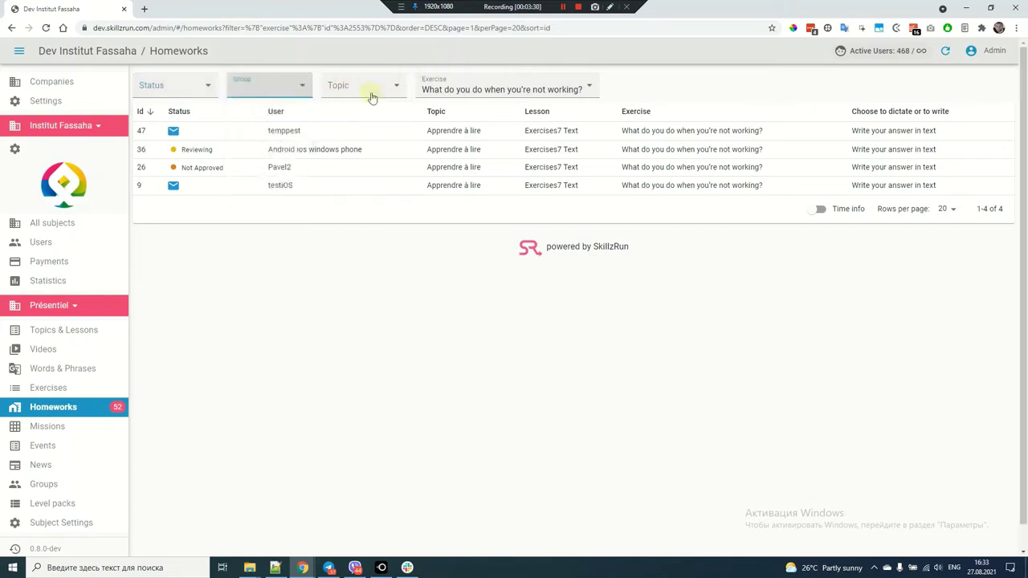
click(372, 93)
click(645, 89)
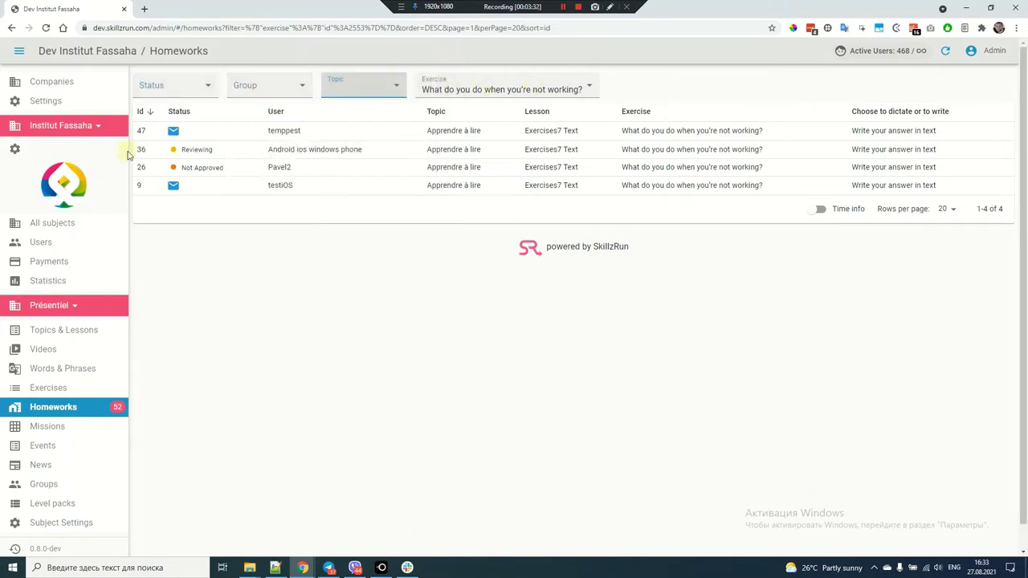
Open the homework with the Reviewing status and turn on its remarks editor
click(212, 152)
click(712, 197)
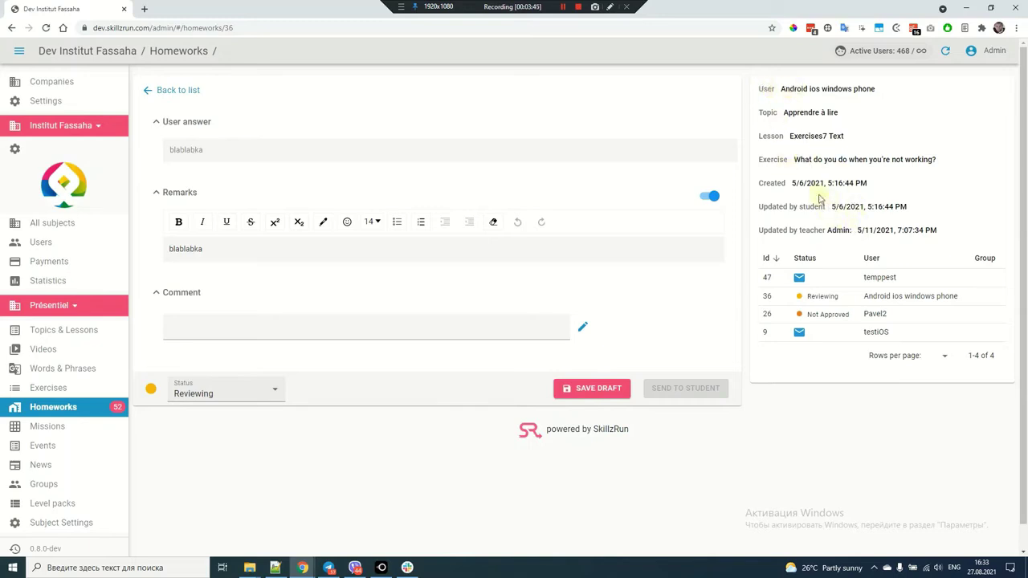
View the subject's missions, and inspect the online meeting option of the event "zxzxzxzxzxzx"
click(47, 426)
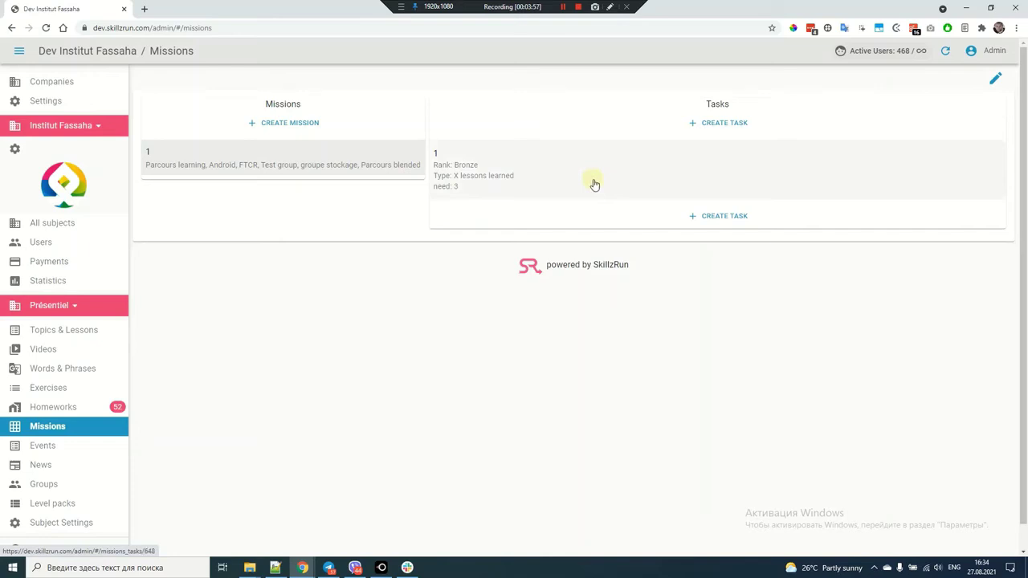
click(58, 445)
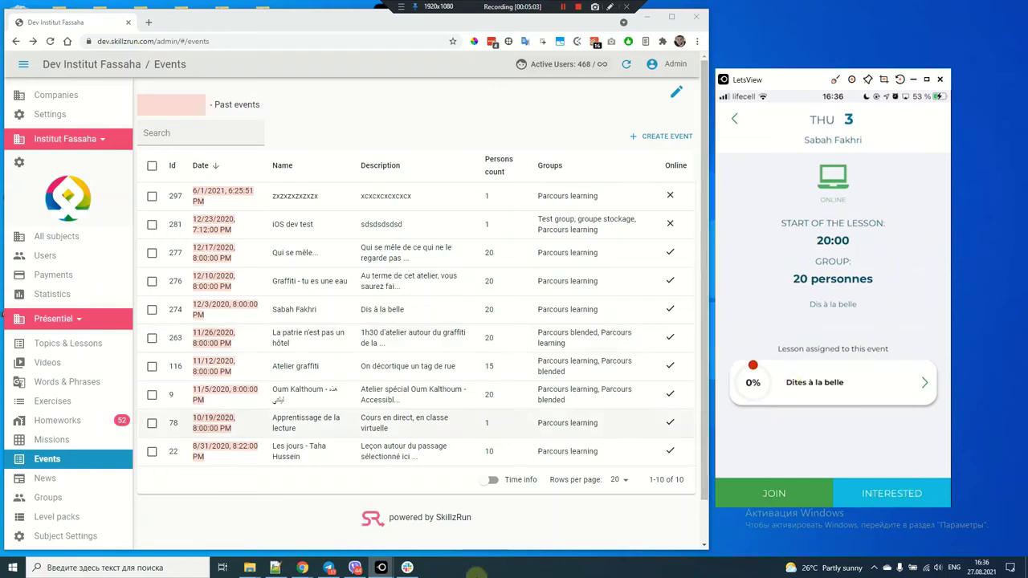
click(310, 197)
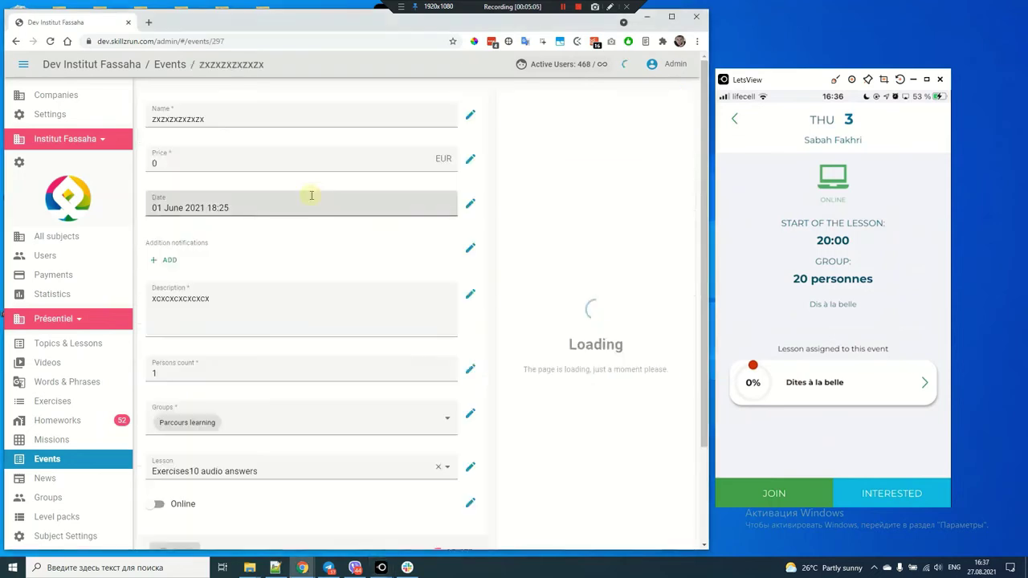
scroll(310, 217, down, 2)
click(157, 421)
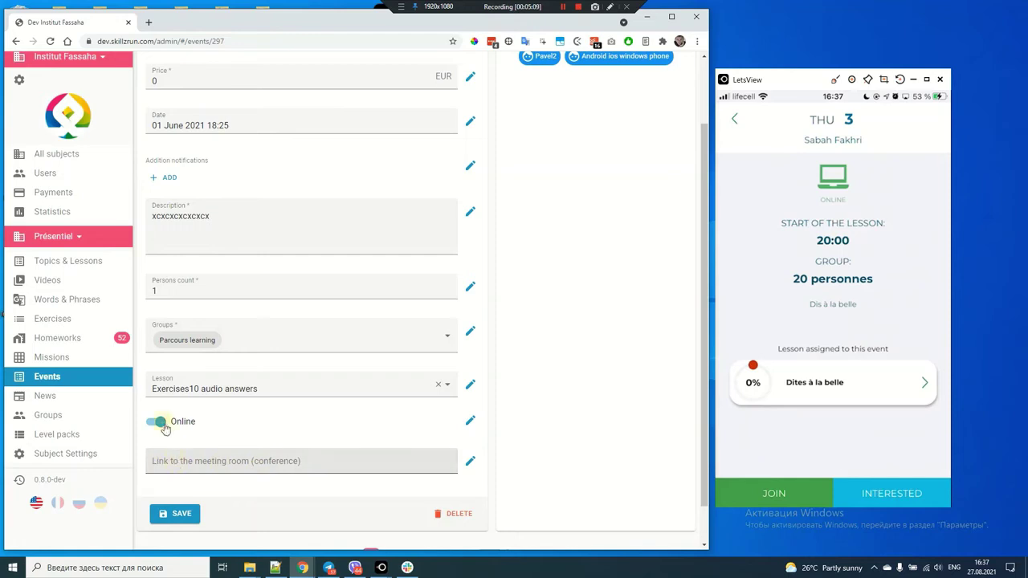
click(157, 422)
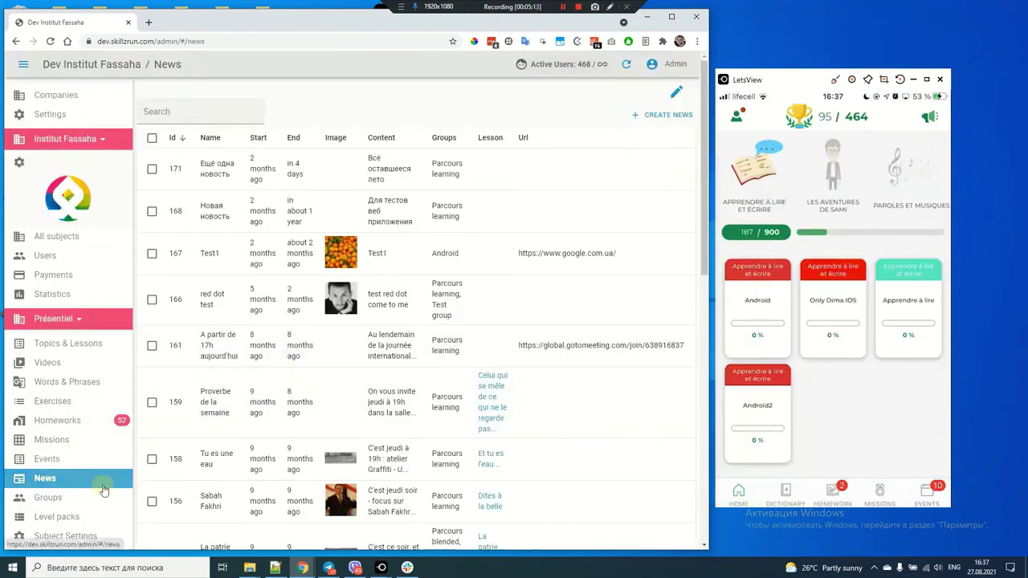
Look through the subject's news list and open the blank form for creating a news item
scroll(263, 246, down, 2)
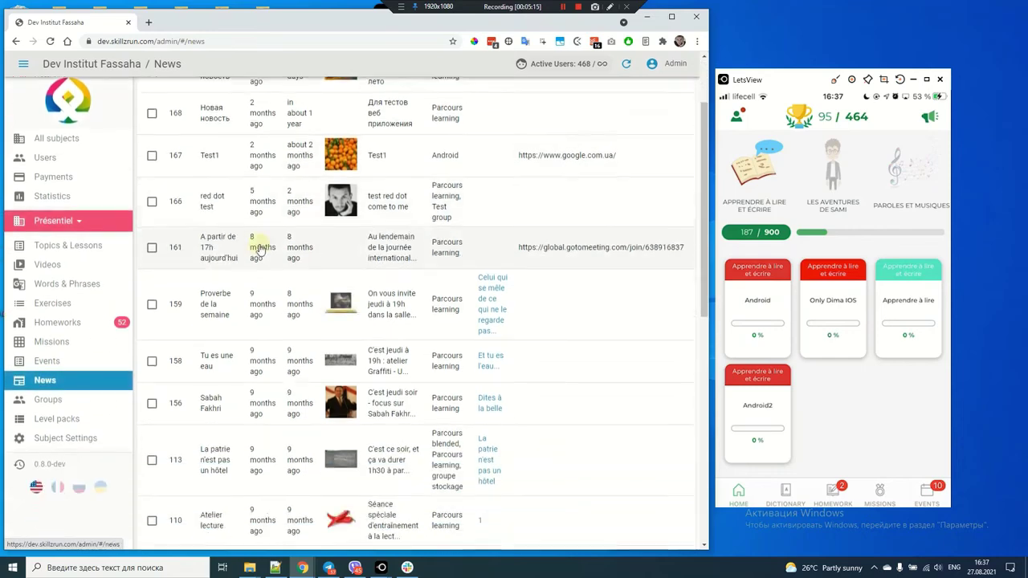
scroll(267, 246, up, 2)
scroll(266, 246, up, 1)
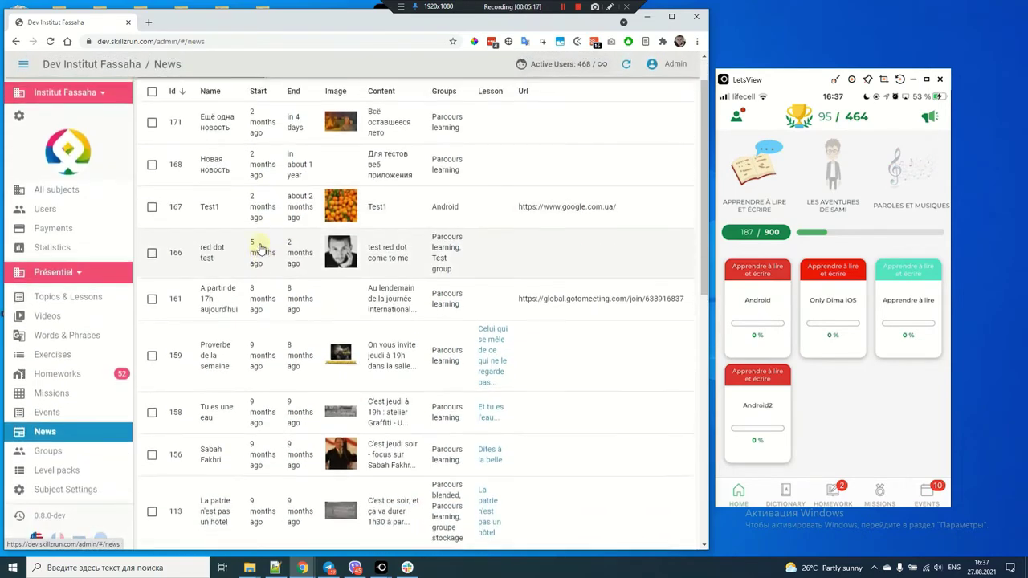
click(663, 115)
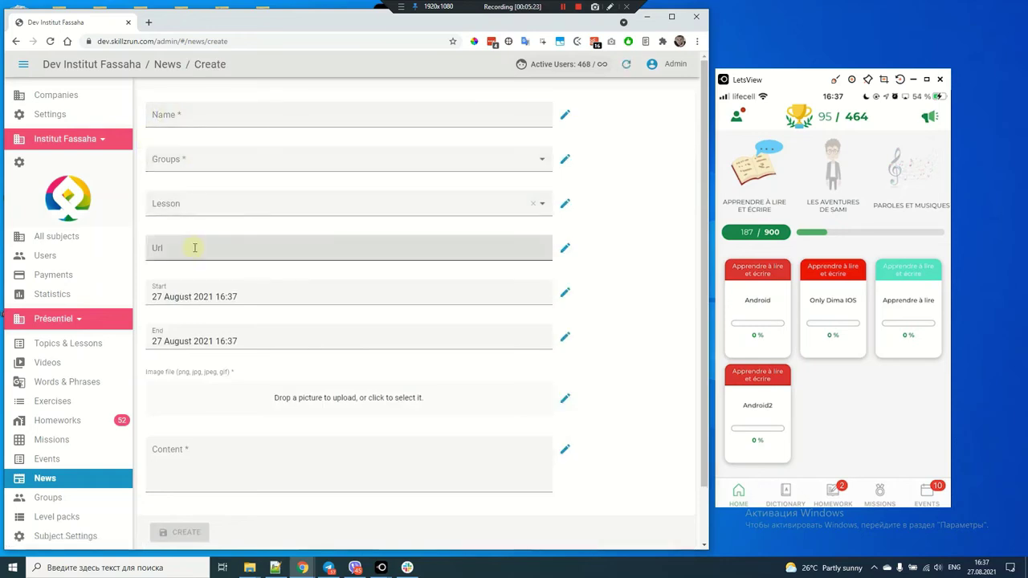
Review the fields of the blank news creation form, and view the subject's list of groups
scroll(241, 265, down, 2)
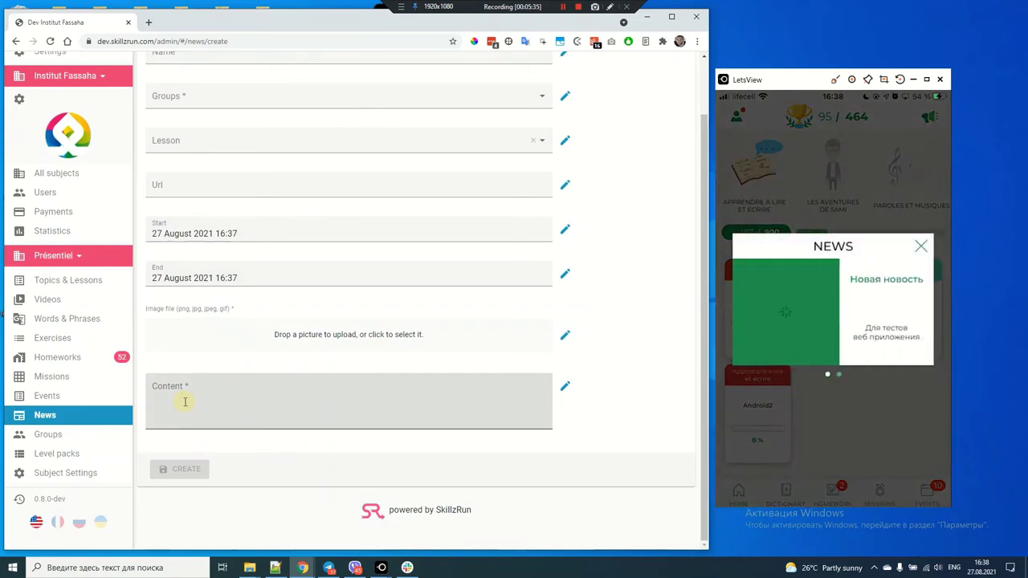
scroll(652, 199, up, 1)
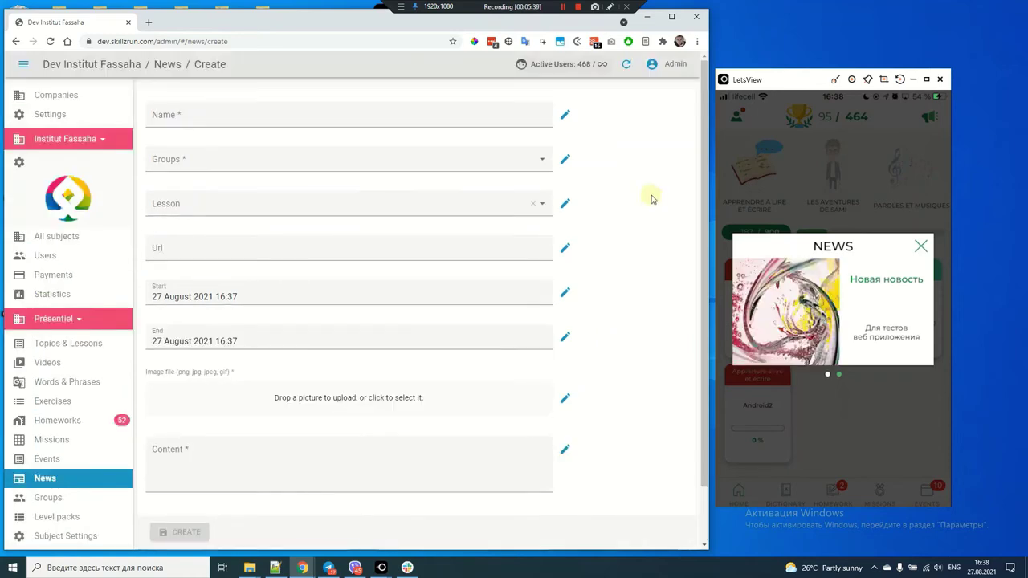
click(49, 498)
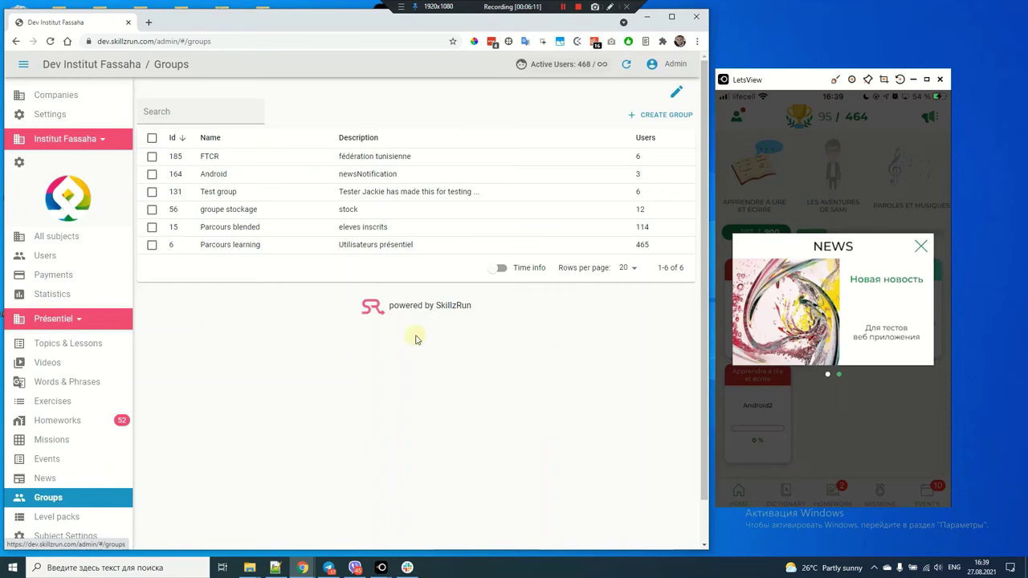
click(780, 285)
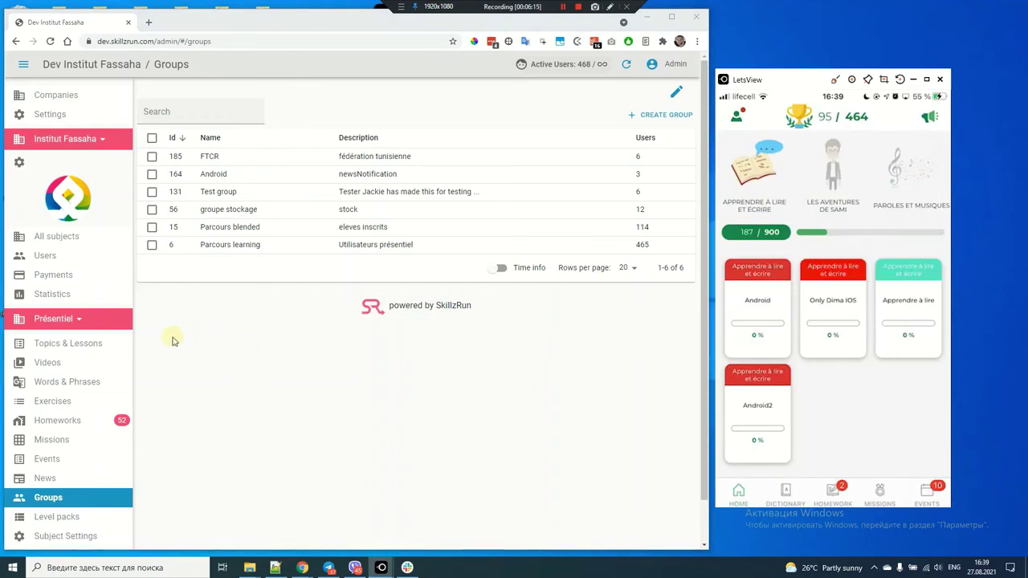
Filter the company's user list by the subject Présentiel and the group Test group, after glancing at the statistics and payments pages
click(56, 295)
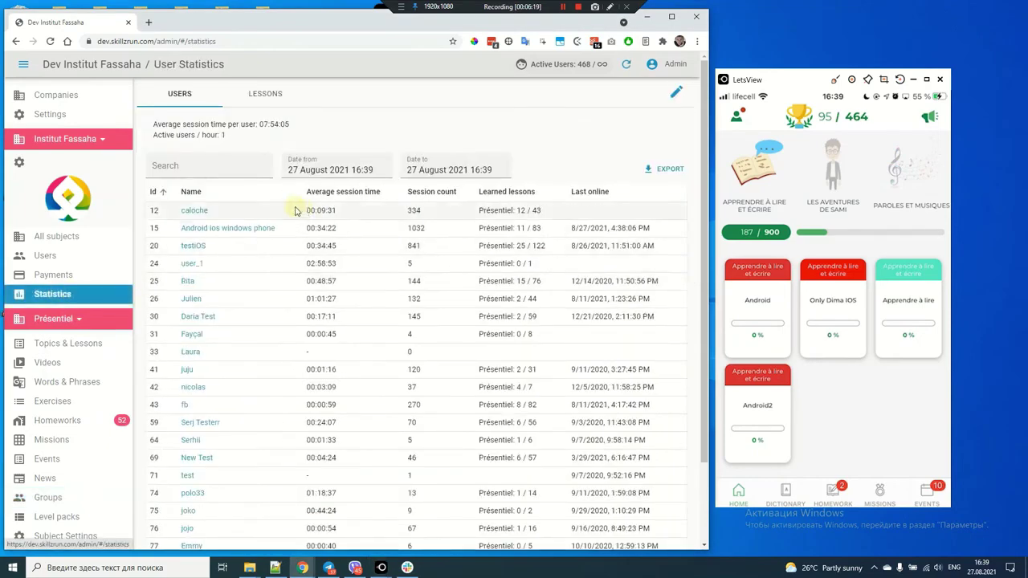
click(48, 275)
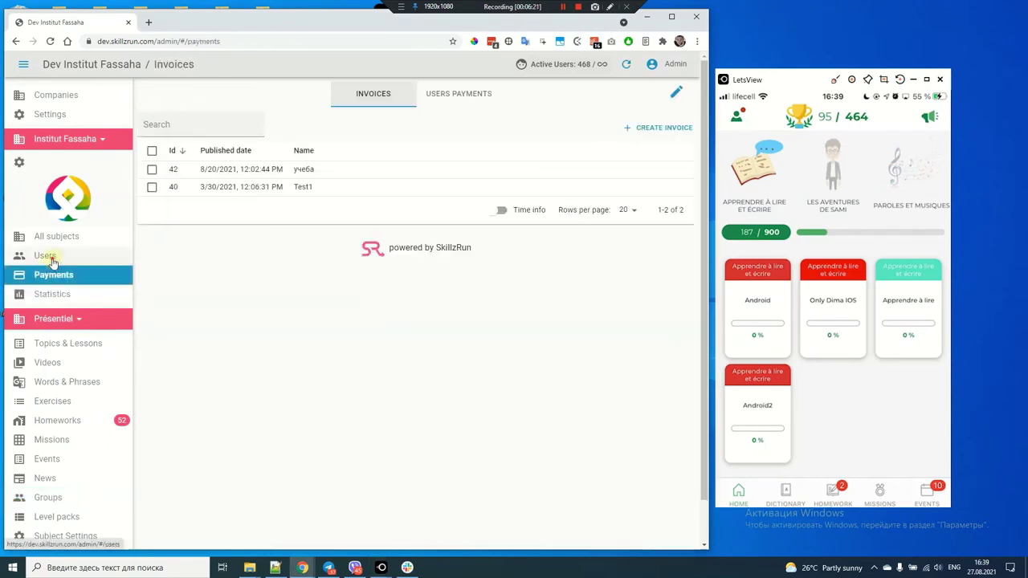
click(45, 256)
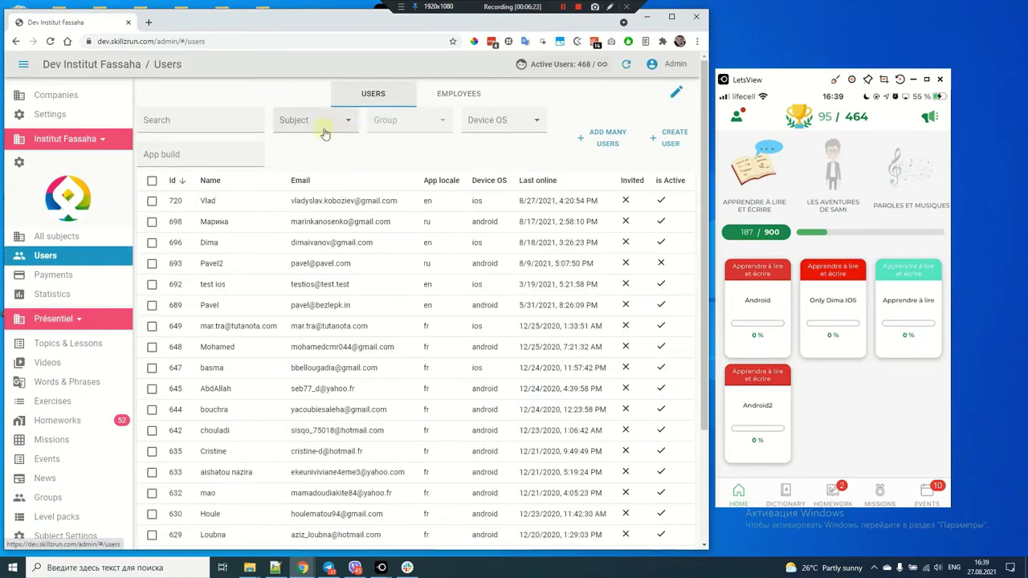
click(338, 131)
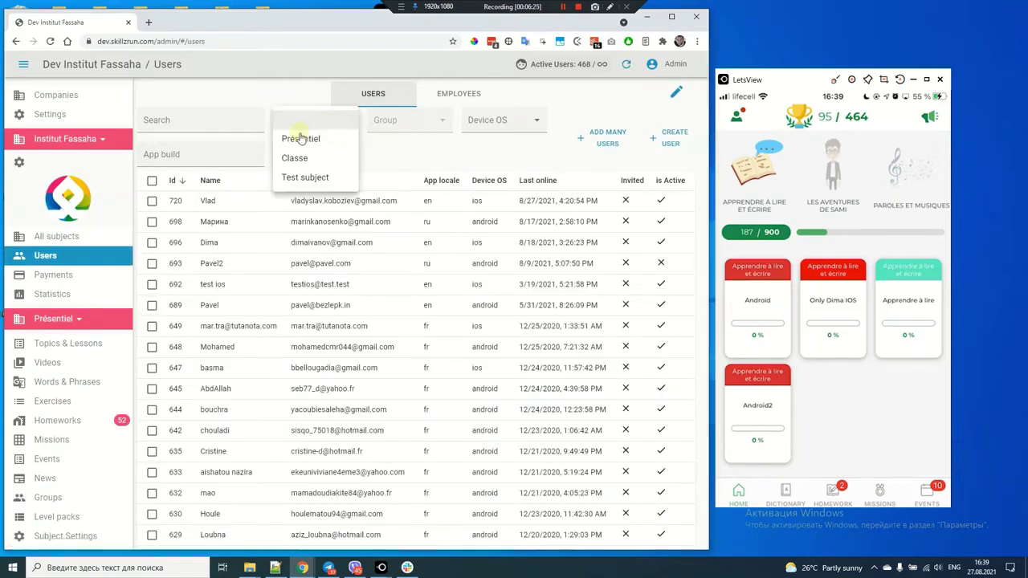
click(306, 142)
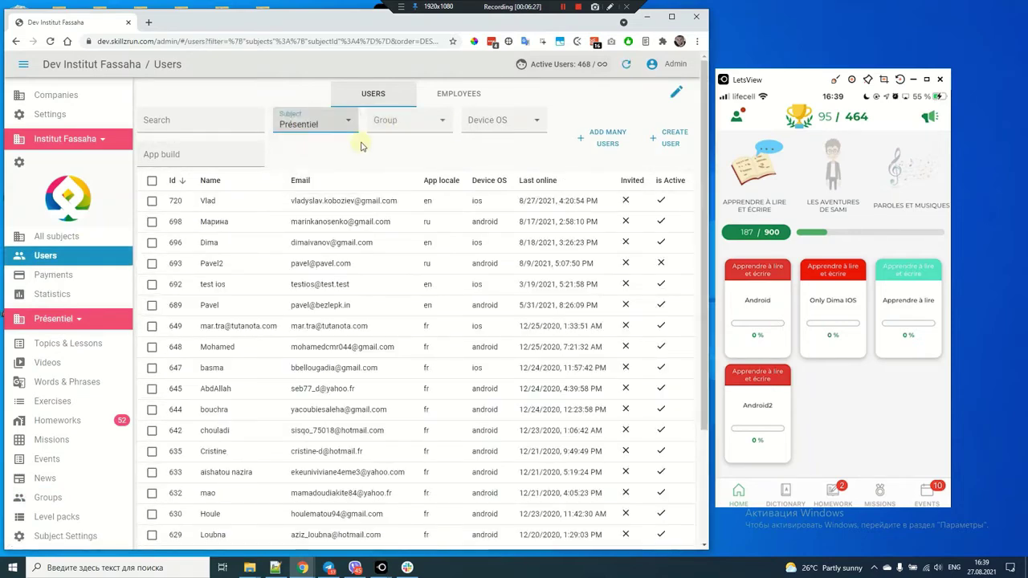
click(410, 120)
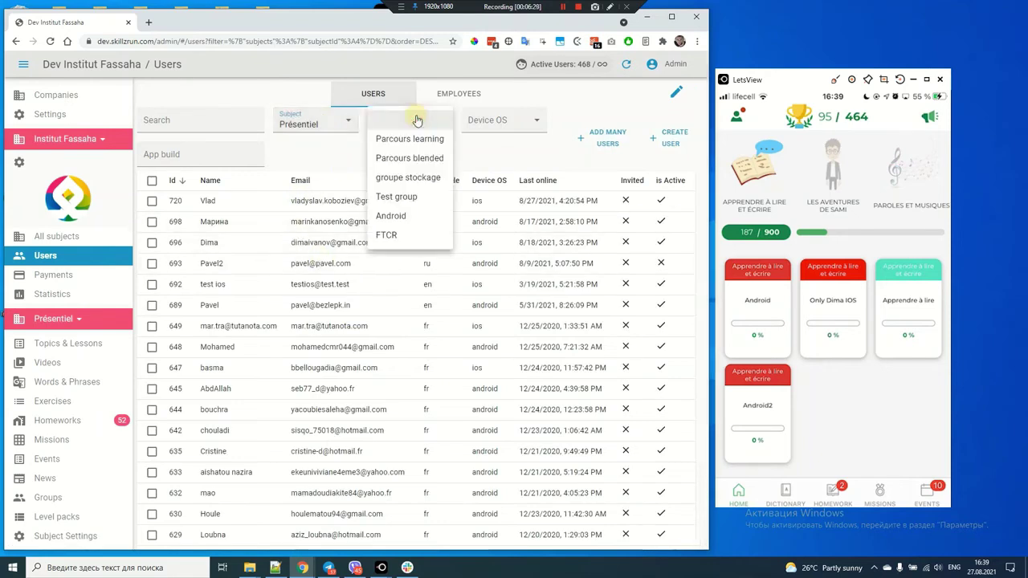
click(402, 196)
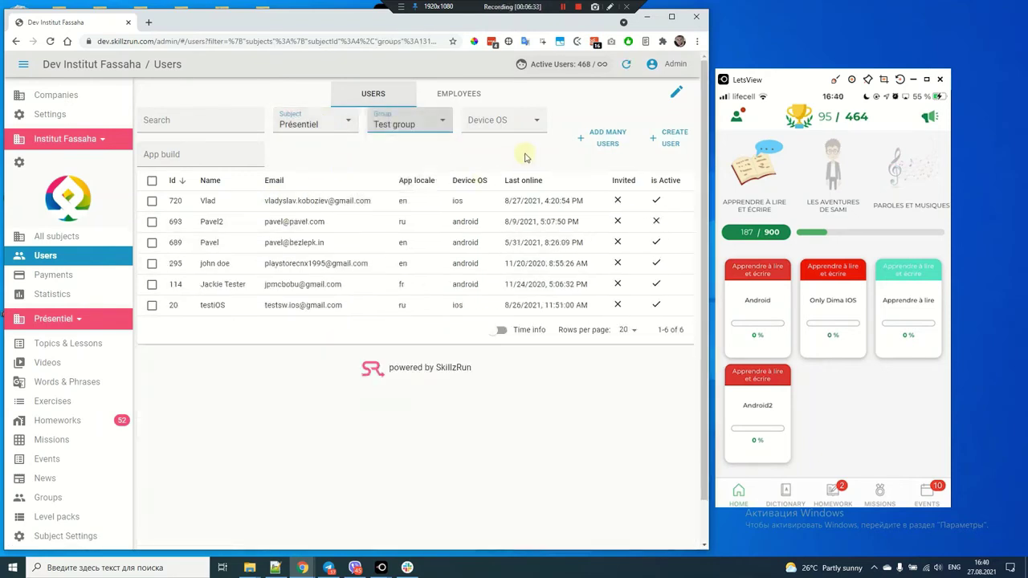
View the subject's level packs, and examine its settings for language, display order, exercise attempts, dictionary and missions
click(57, 516)
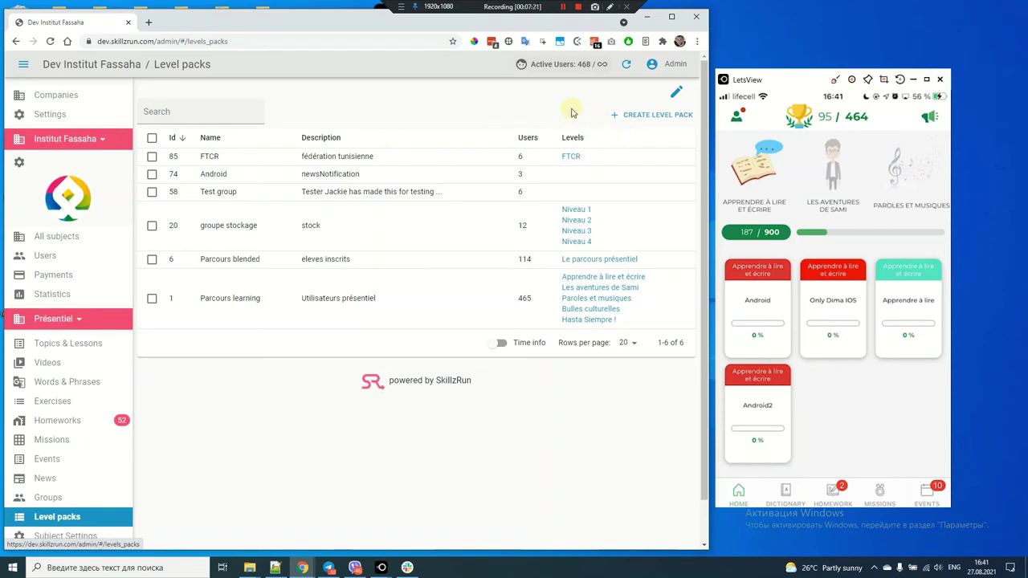
scroll(321, 362, down, 1)
click(72, 490)
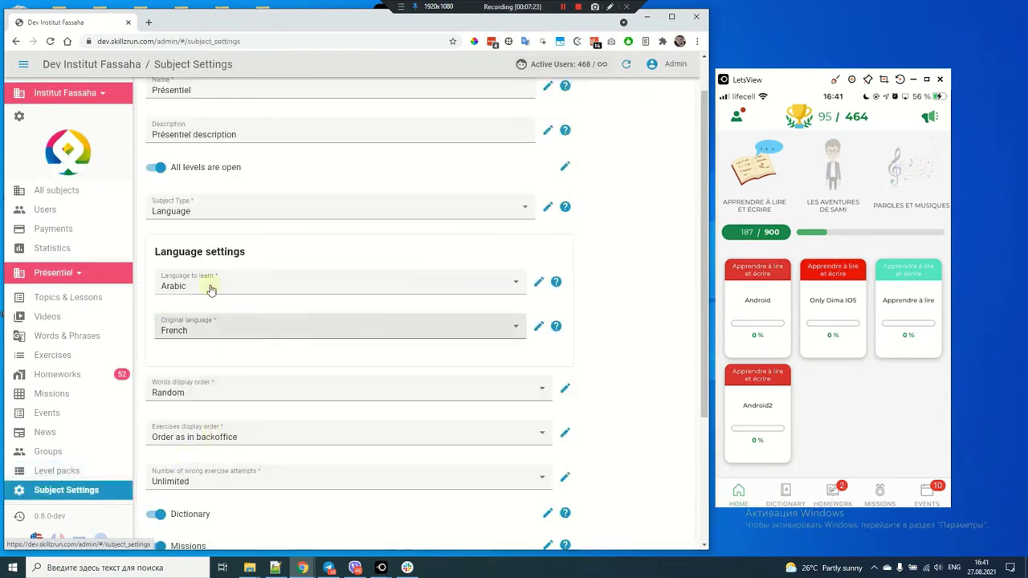
scroll(273, 221, down, 1)
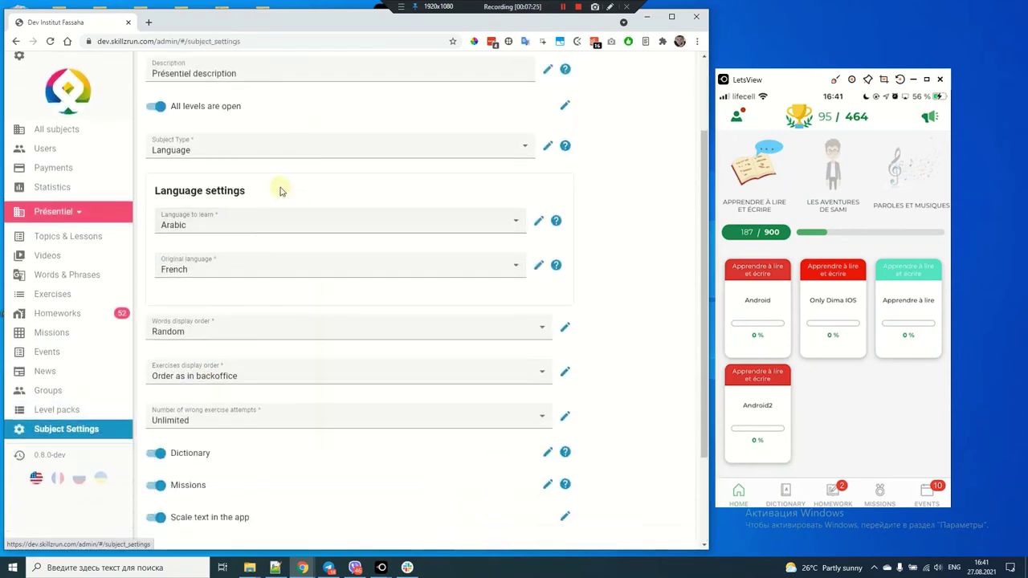
scroll(281, 188, down, 2)
scroll(282, 193, up, 4)
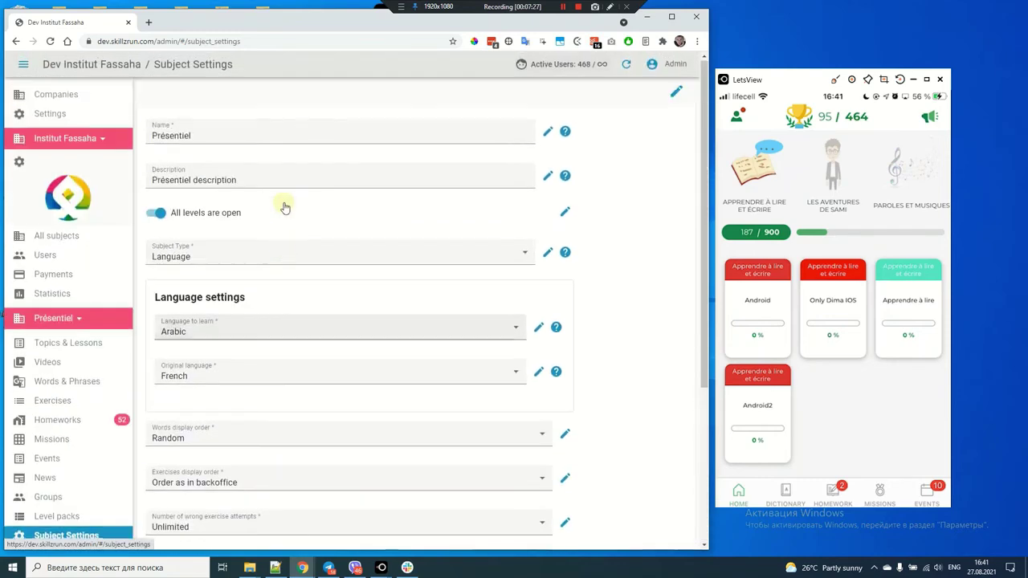
scroll(233, 161, down, 2)
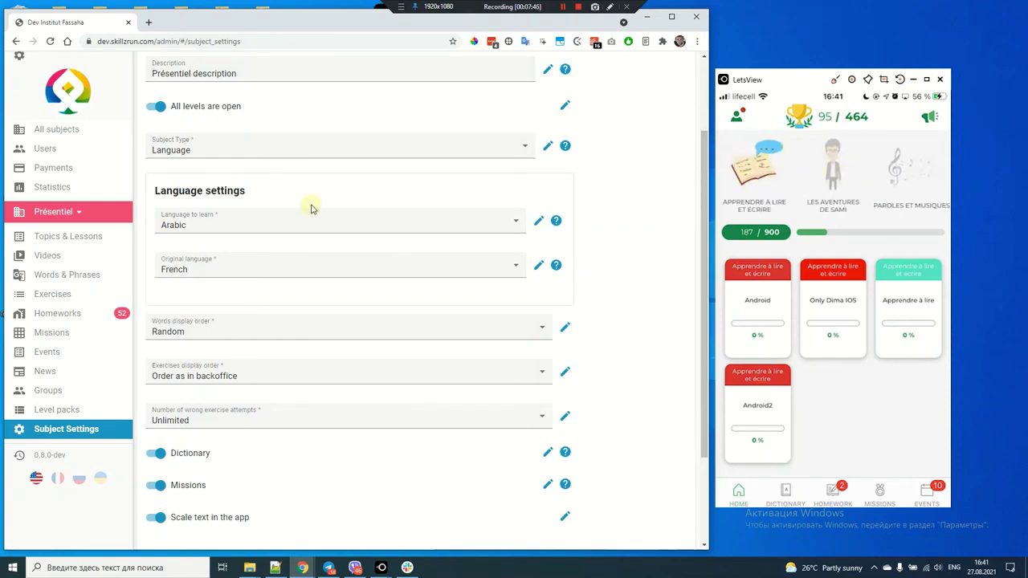
scroll(205, 202, down, 2)
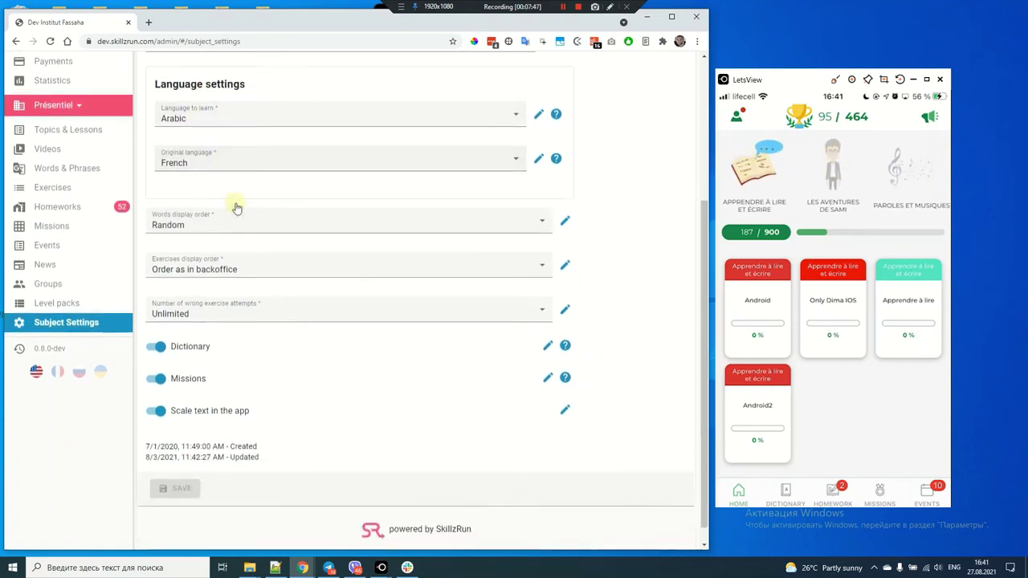
scroll(237, 208, down, 1)
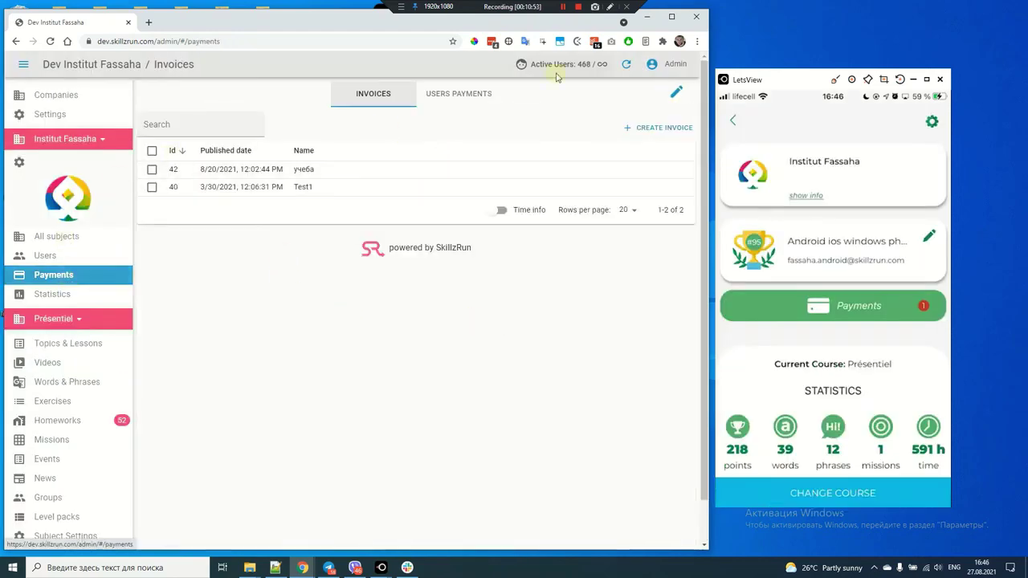
Open a blank invoice form and inspect the list of users that can be selected for it
click(651, 129)
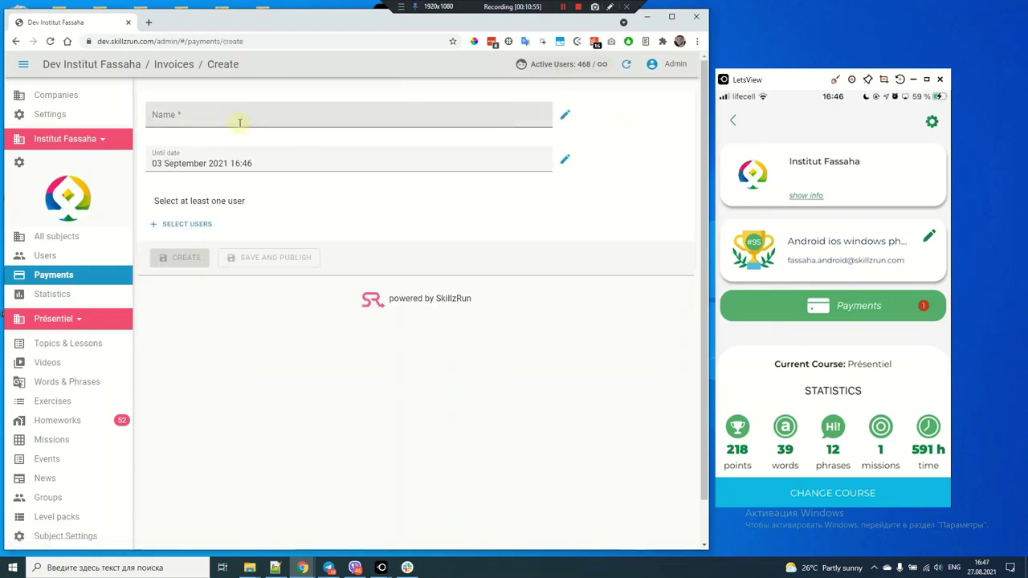
click(199, 224)
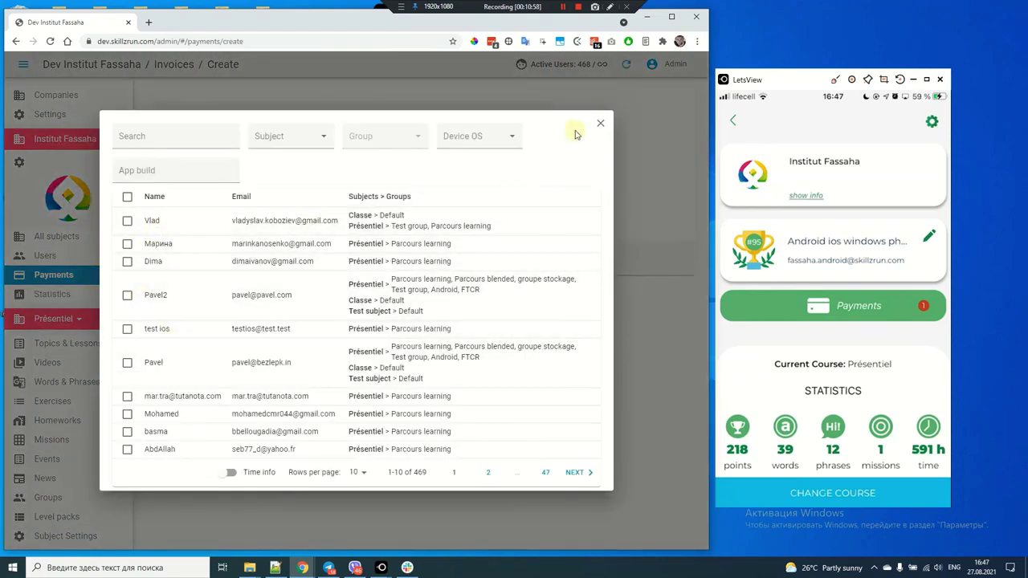
click(599, 123)
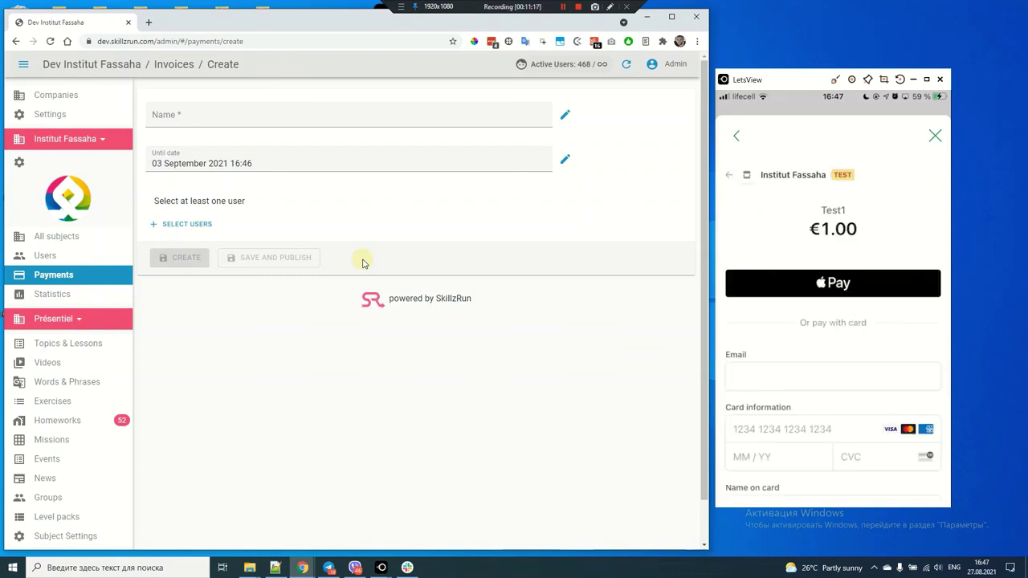
View the company's user statistics and look through the completed lessons in the lesson statistics
click(67, 294)
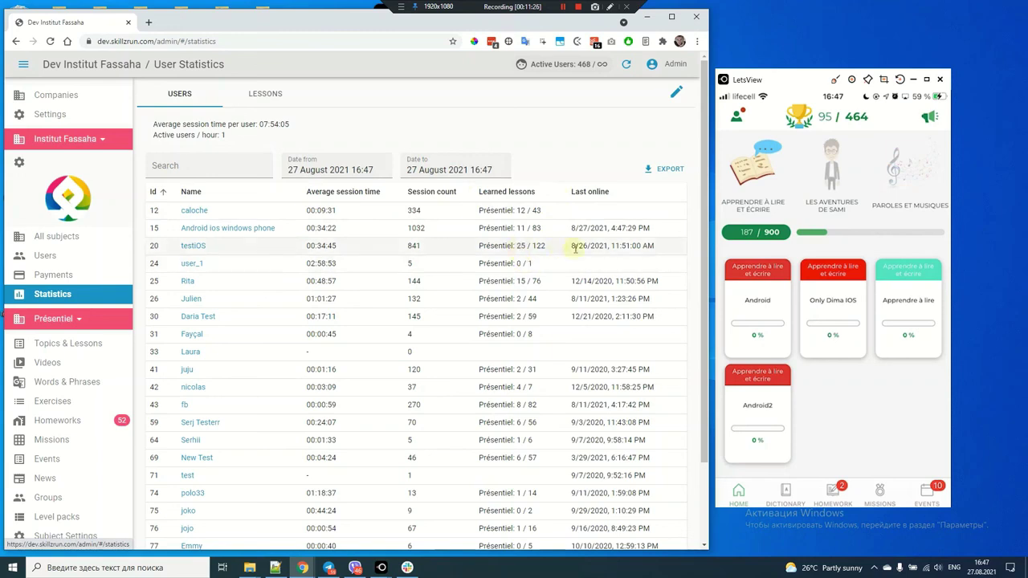
click(268, 96)
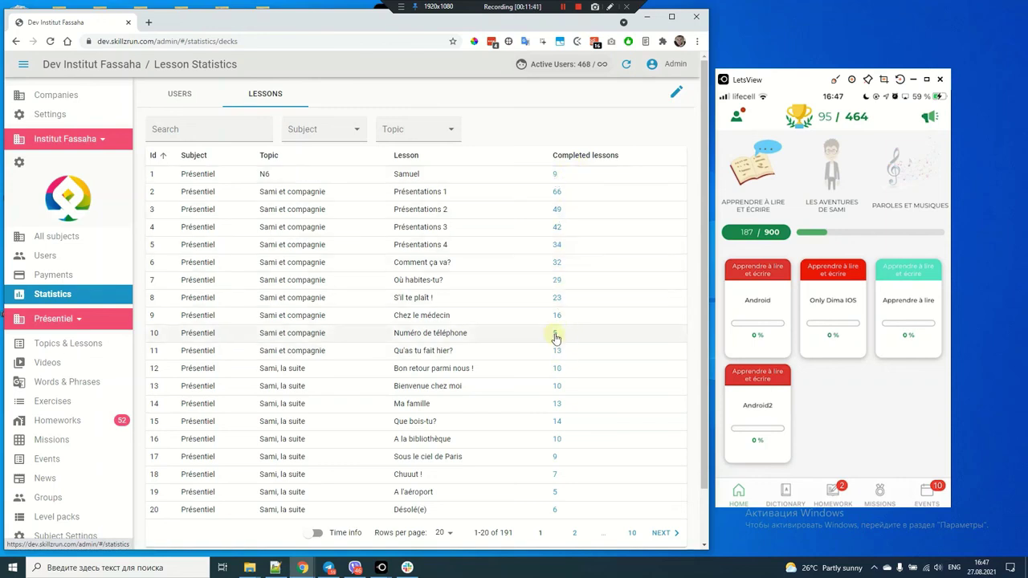
scroll(555, 338, down, 1)
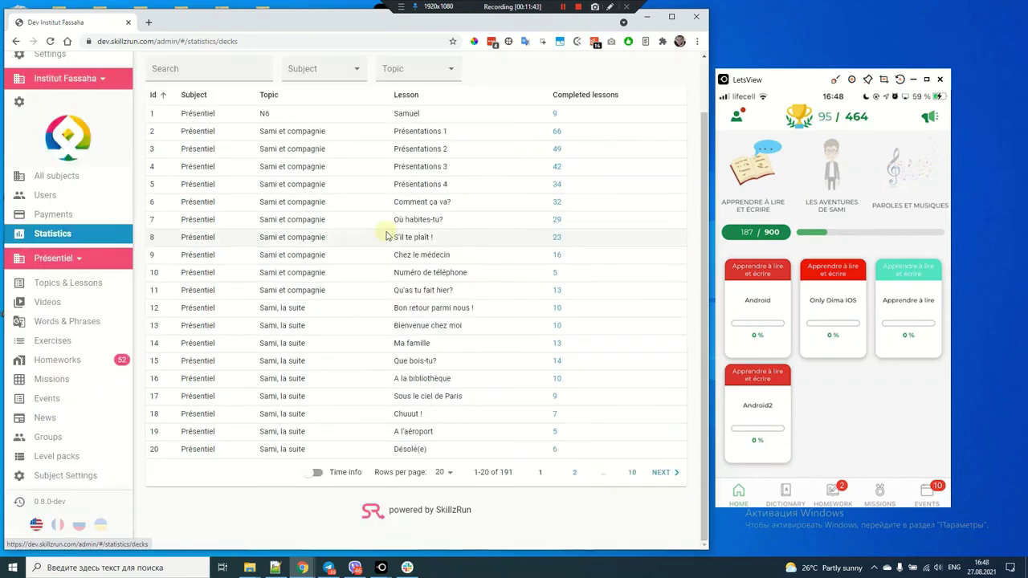